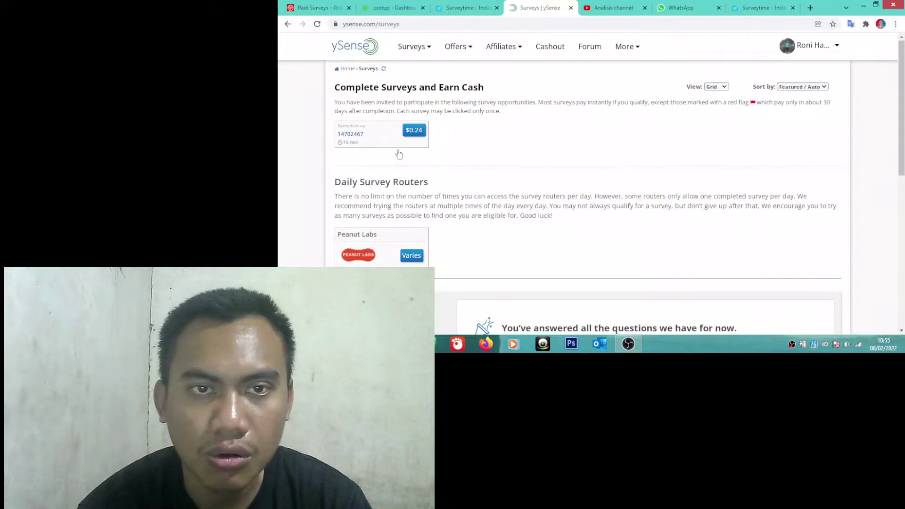
# Open the $0.24 ySense survey and submit East Java as the province of residence.
pyautogui.click(418, 137)
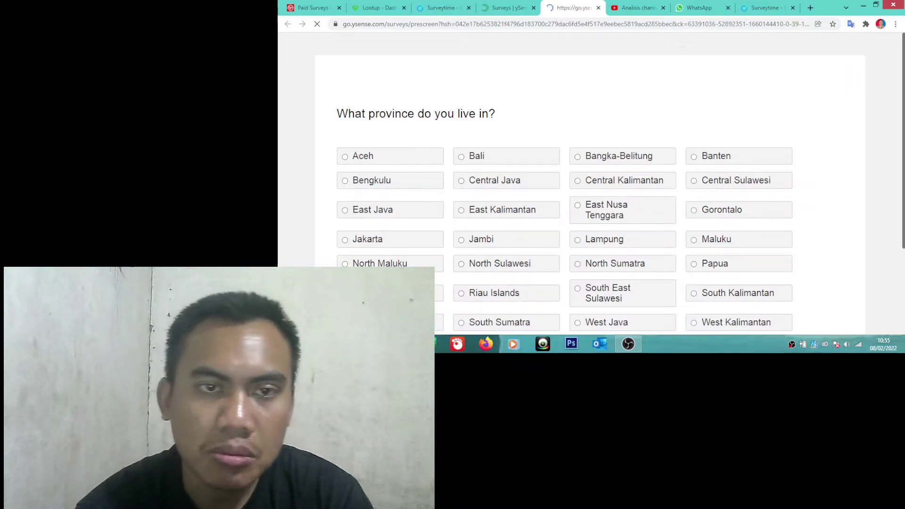
pyautogui.moveTo(903, 85); pyautogui.dragTo(902, 126)
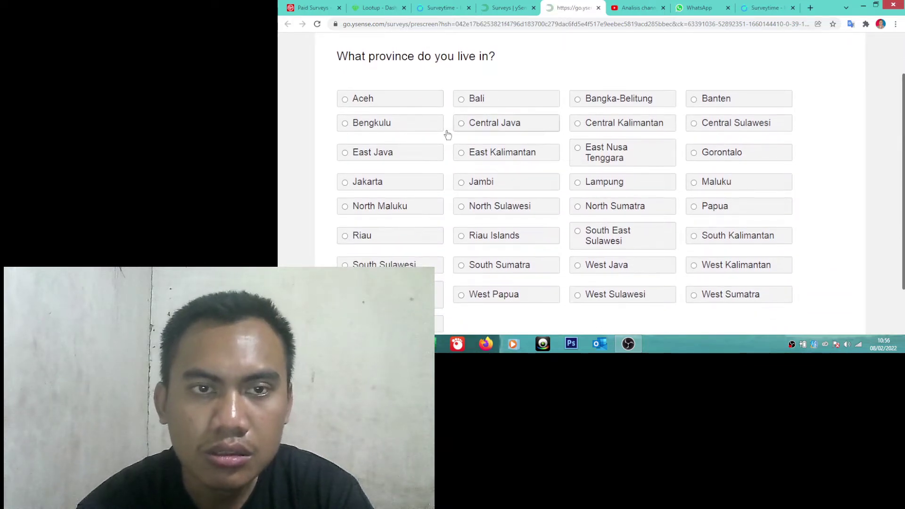
pyautogui.click(406, 157)
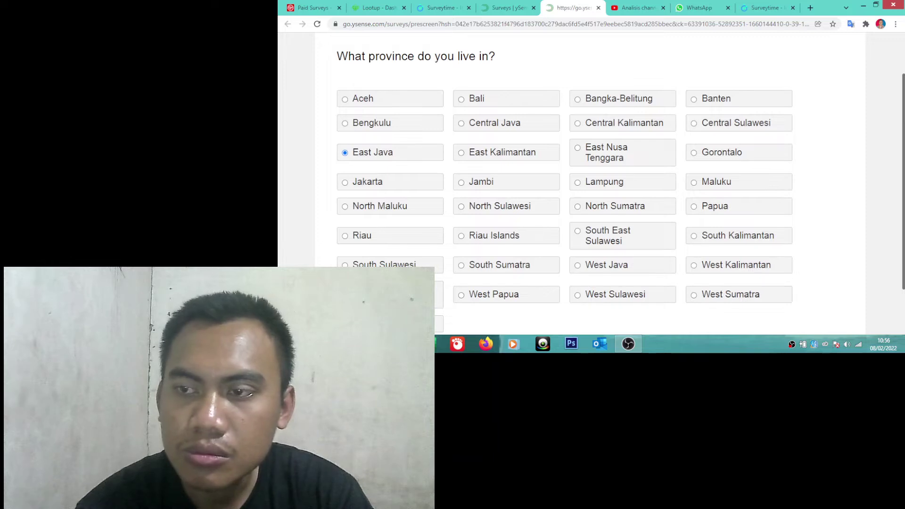
pyautogui.scroll(-2, 589, 189)
pyautogui.click(812, 300)
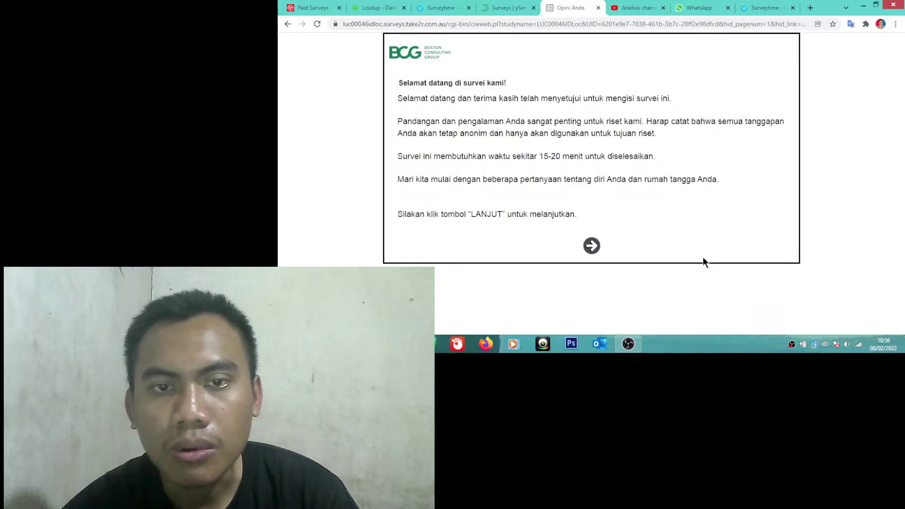
# Start the BCG survey and submit age 22 and gender "Pria".
pyautogui.click(592, 245)
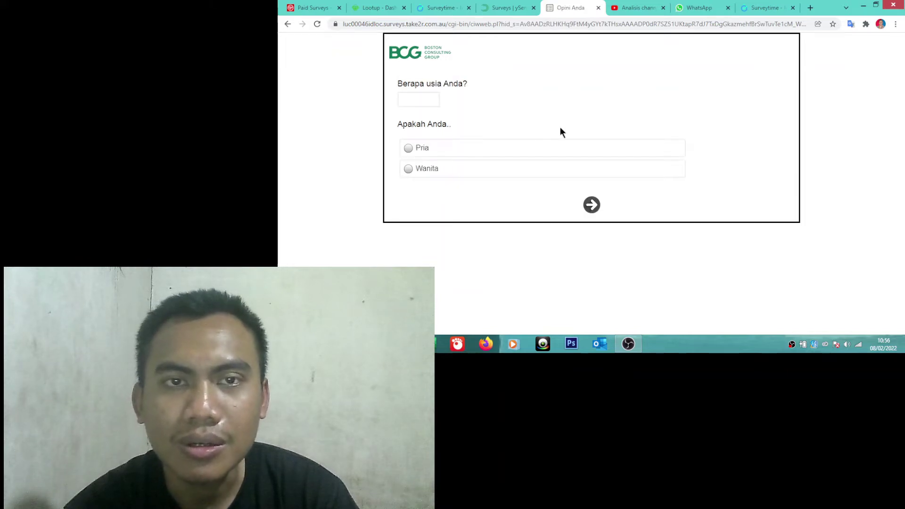
pyautogui.click(425, 99)
pyautogui.write('22')
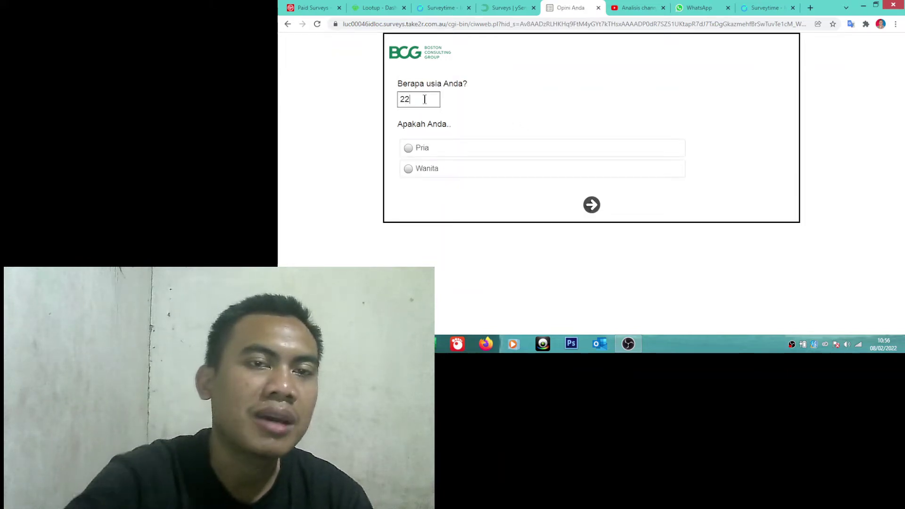
pyautogui.click(409, 148)
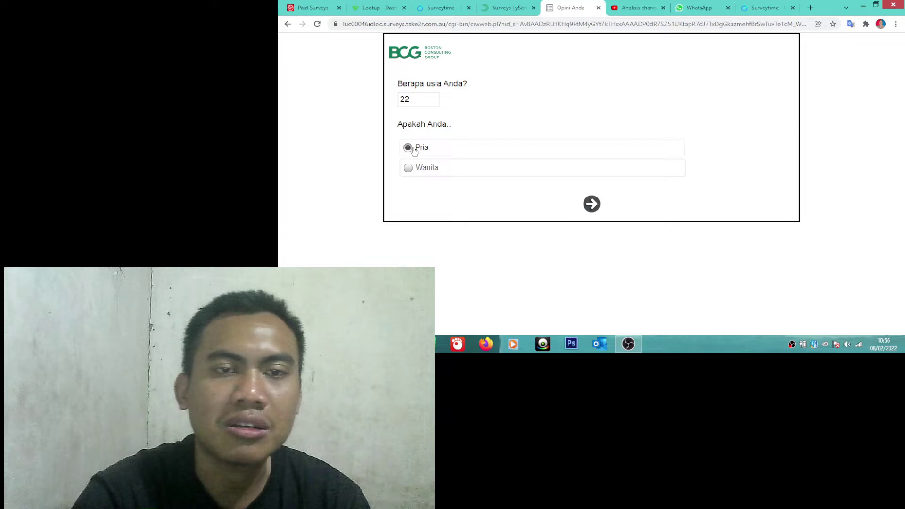
pyautogui.click(589, 203)
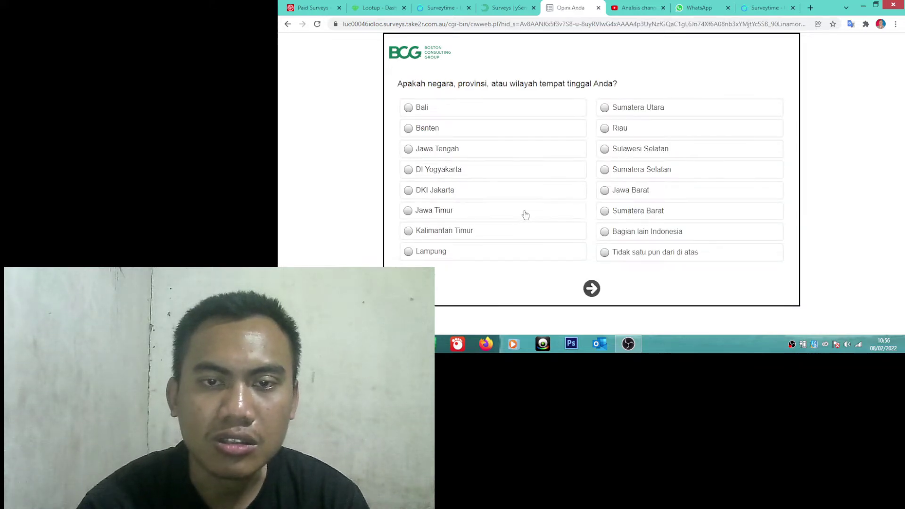
# Submit the province question and answer the residence-type question with "Pusat kota/metro".
pyautogui.click(593, 291)
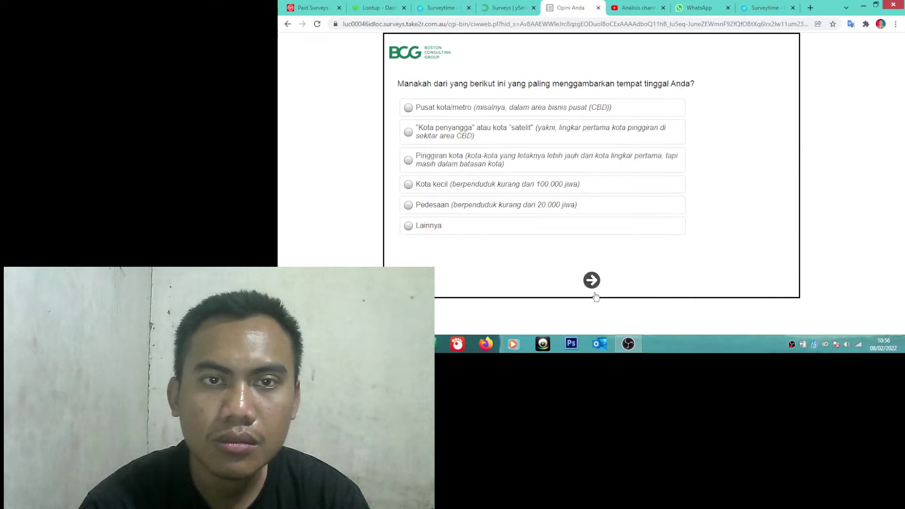
pyautogui.click(519, 107)
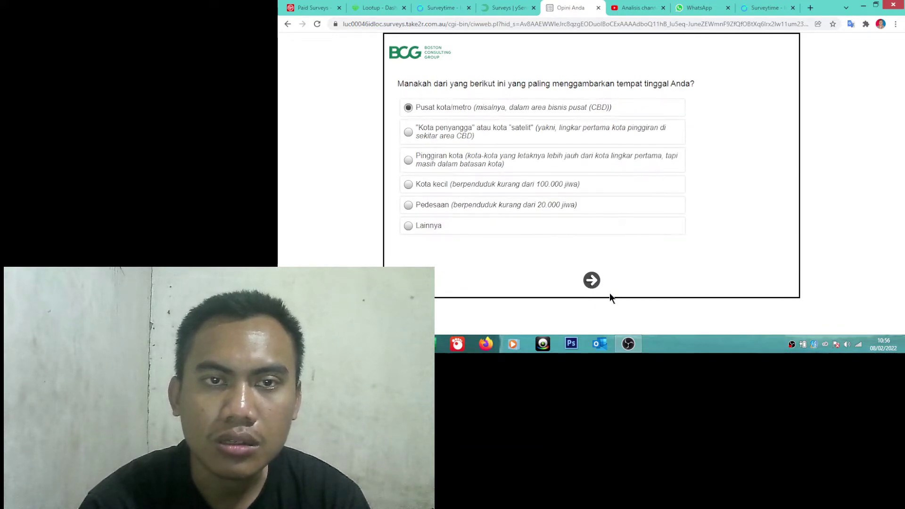
pyautogui.click(590, 283)
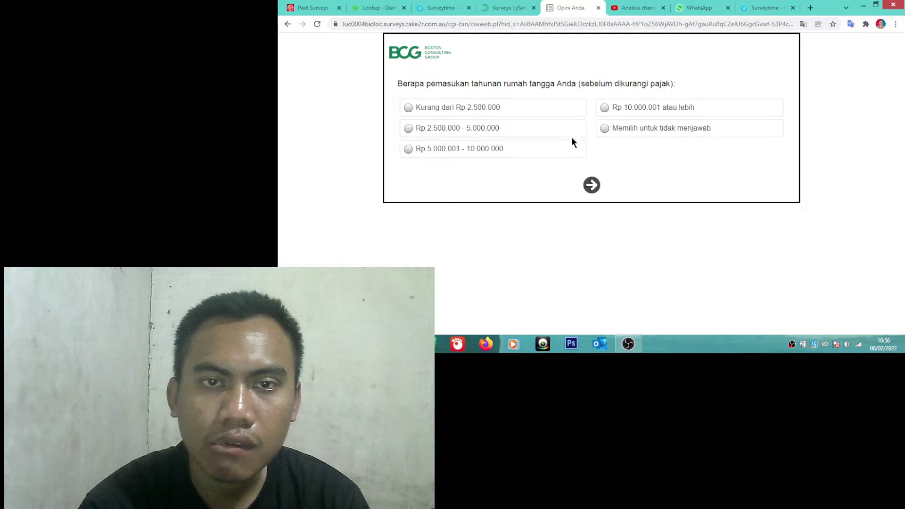
# Submit annual household income as "Rp 10.000.001 atau lebih" and personal internet use as "Lebih dari satu kali sehari".
pyautogui.click(605, 109)
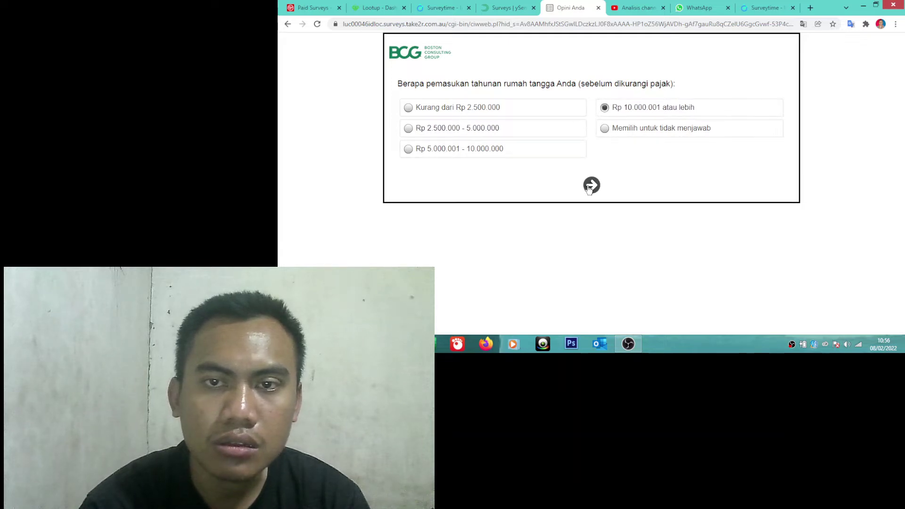
pyautogui.click(590, 187)
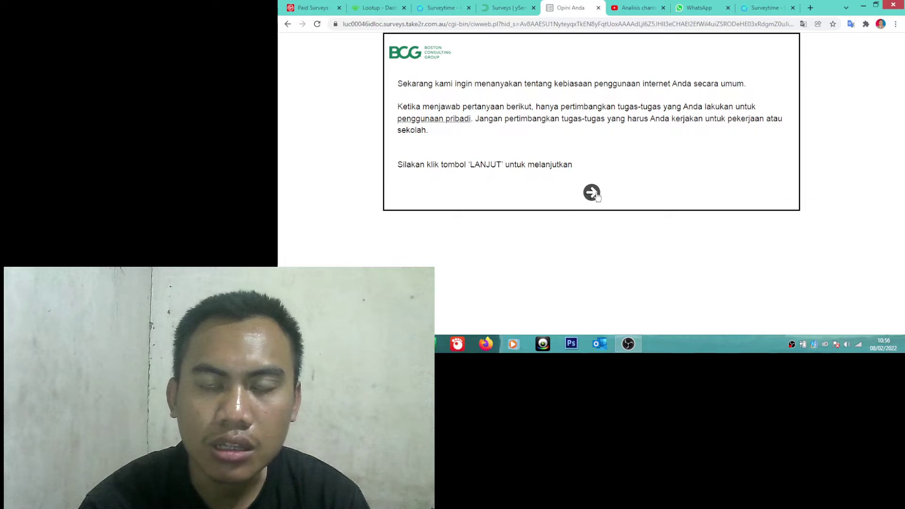
pyautogui.click(596, 194)
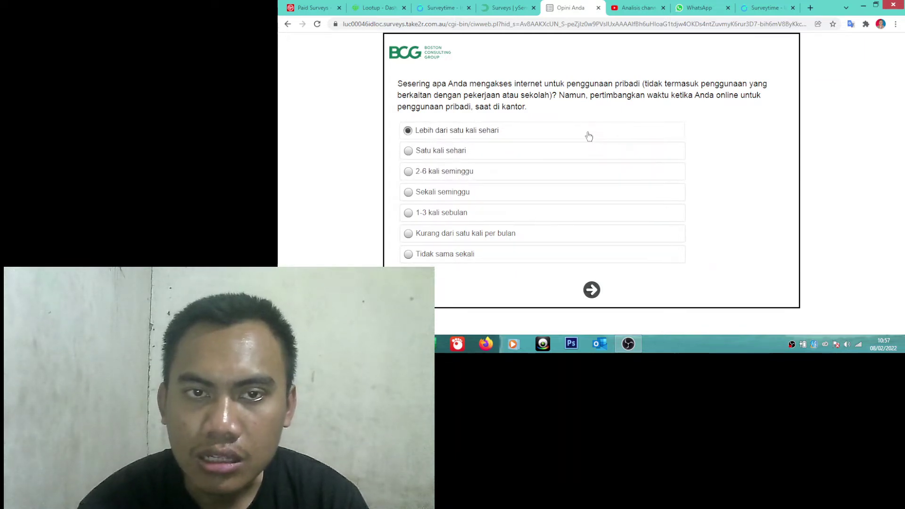
pyautogui.click(588, 293)
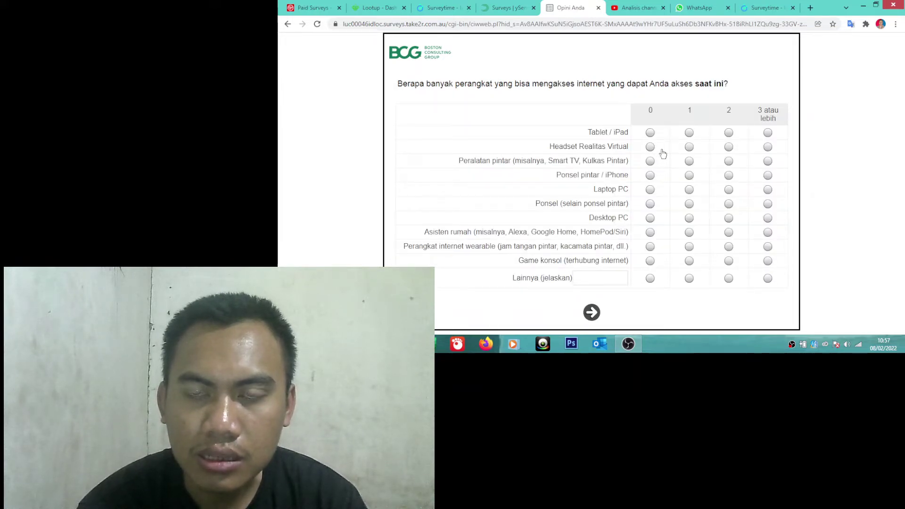
# In the current device table, answer 1 for tablets, 0 for virtual reality headsets, 2 for smart appliances and 2 for smartphones.
pyautogui.click(689, 133)
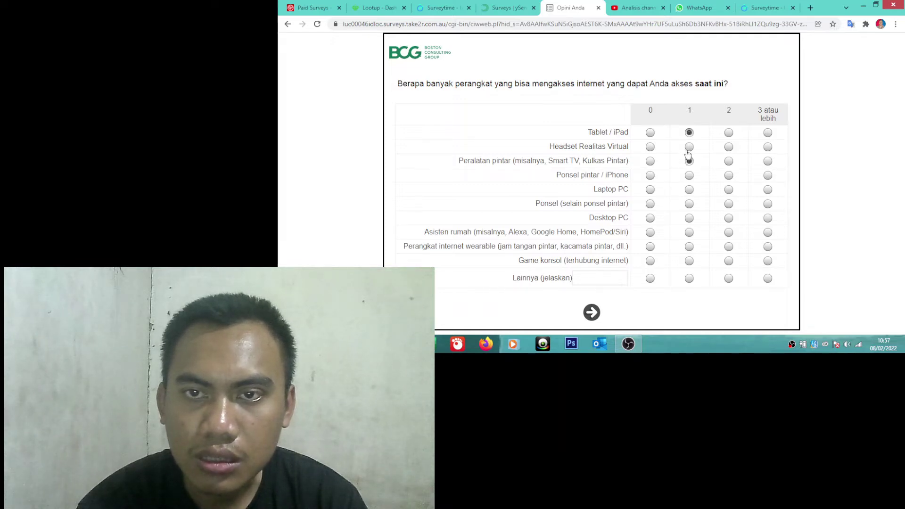
pyautogui.click(651, 148)
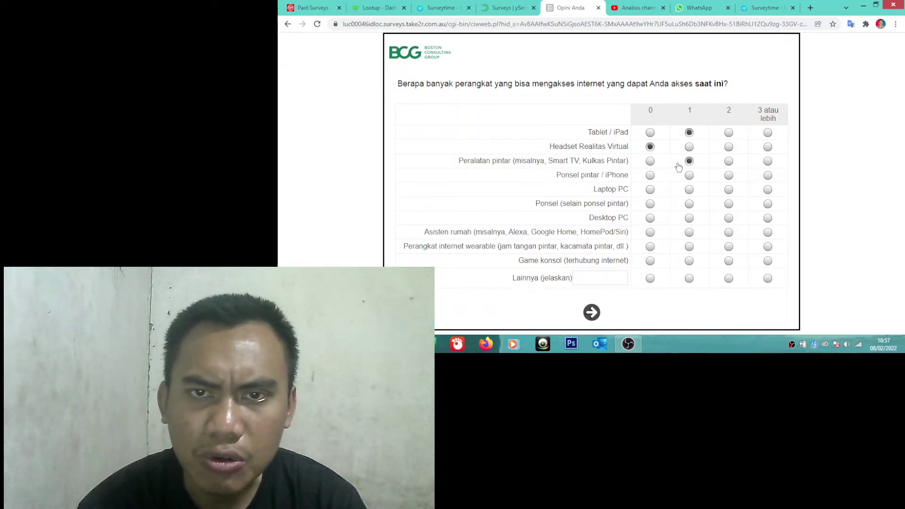
pyautogui.click(729, 162)
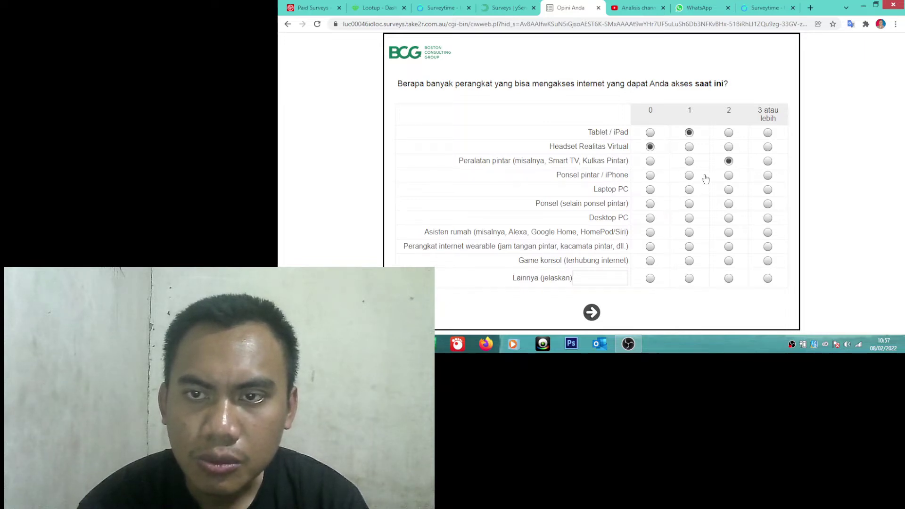
pyautogui.click(730, 177)
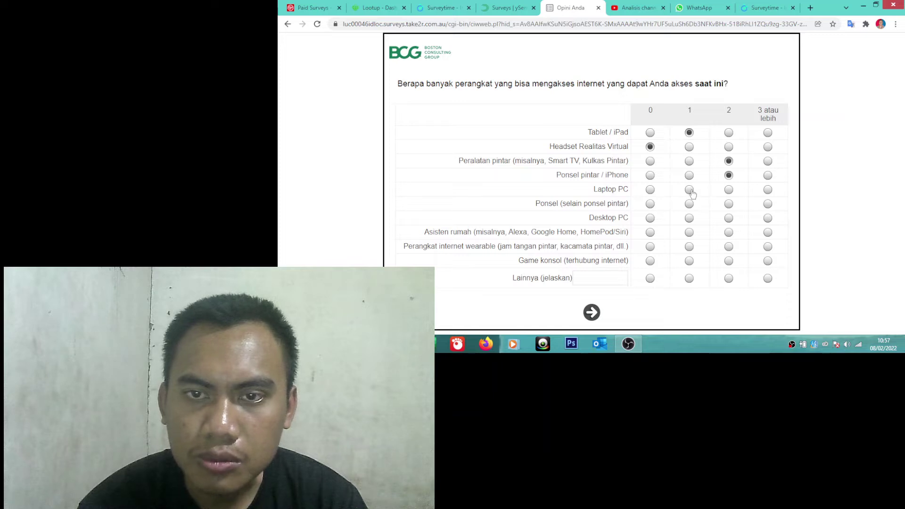
# Answer 1 for laptops, other phones, desktops, wearables and game consoles, 0 for home assistants, and submit the current device table.
pyautogui.click(690, 205)
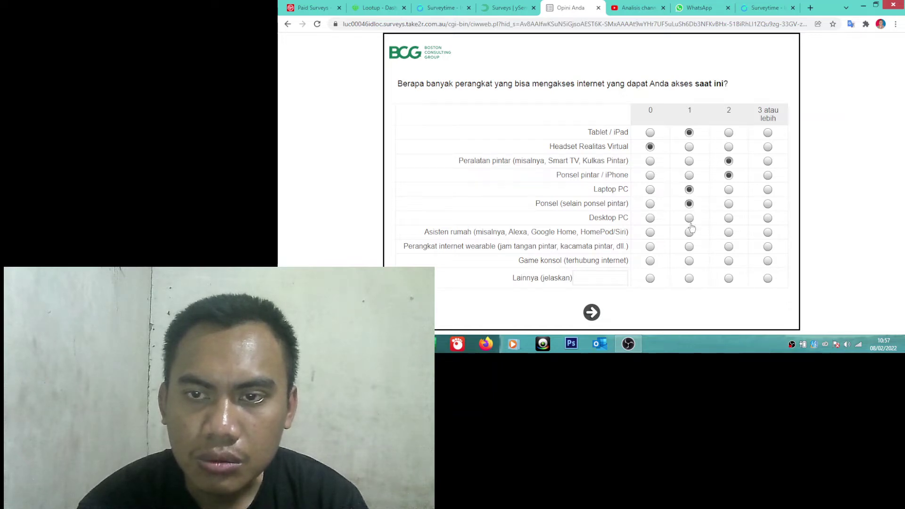
pyautogui.click(652, 234)
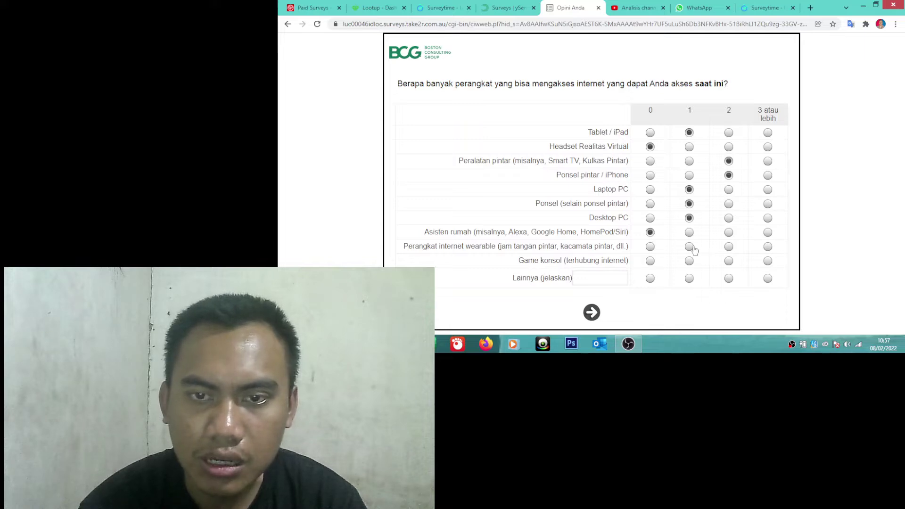
pyautogui.click(690, 247)
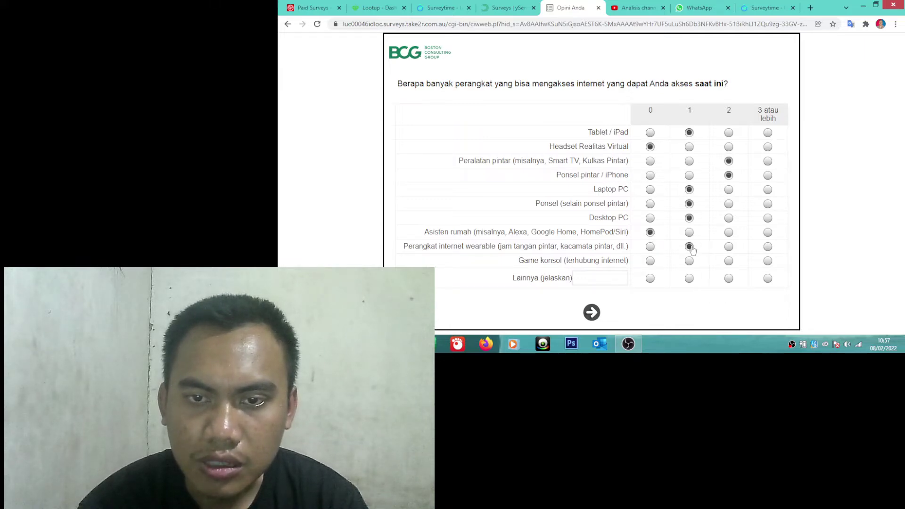
pyautogui.click(691, 263)
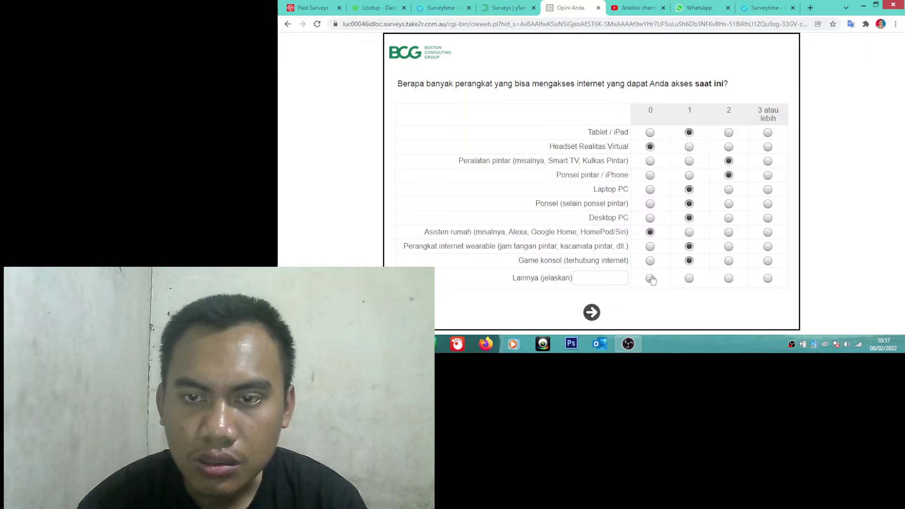
pyautogui.click(592, 313)
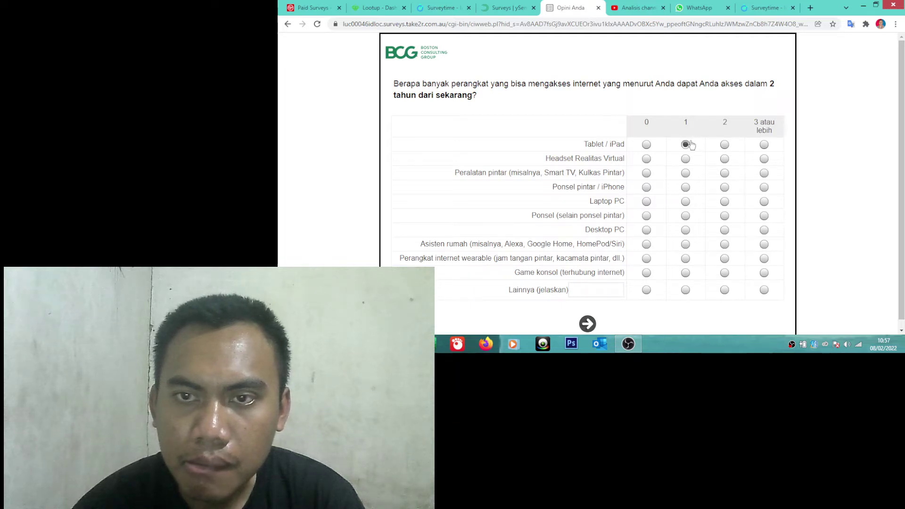
# In the two-year device forecast, answer 1 for tablets, virtual reality headsets, smart appliances and laptops, 2 for smartphones and 0 for other phones.
pyautogui.click(685, 159)
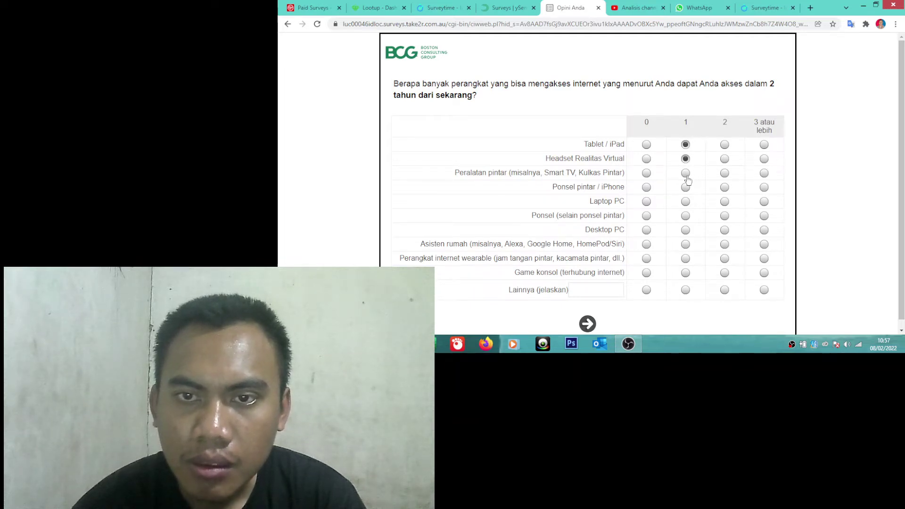
pyautogui.click(686, 173)
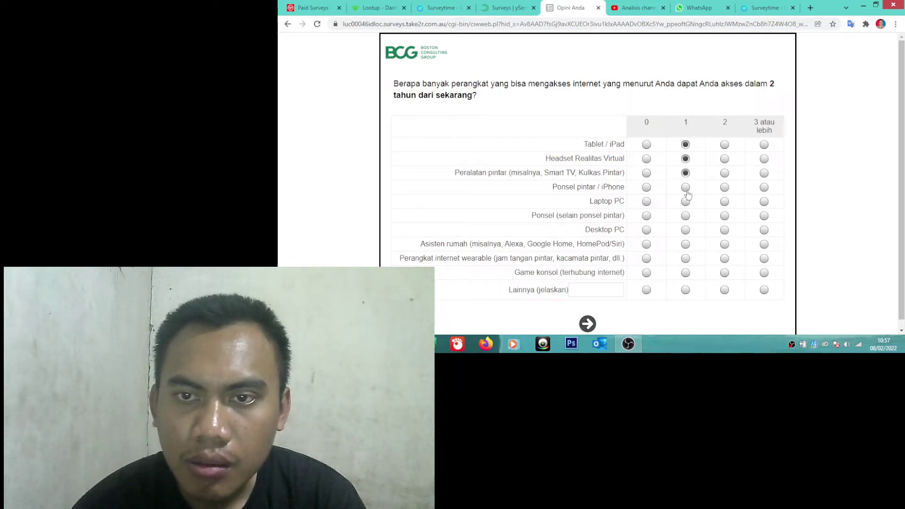
pyautogui.click(762, 188)
pyautogui.click(726, 189)
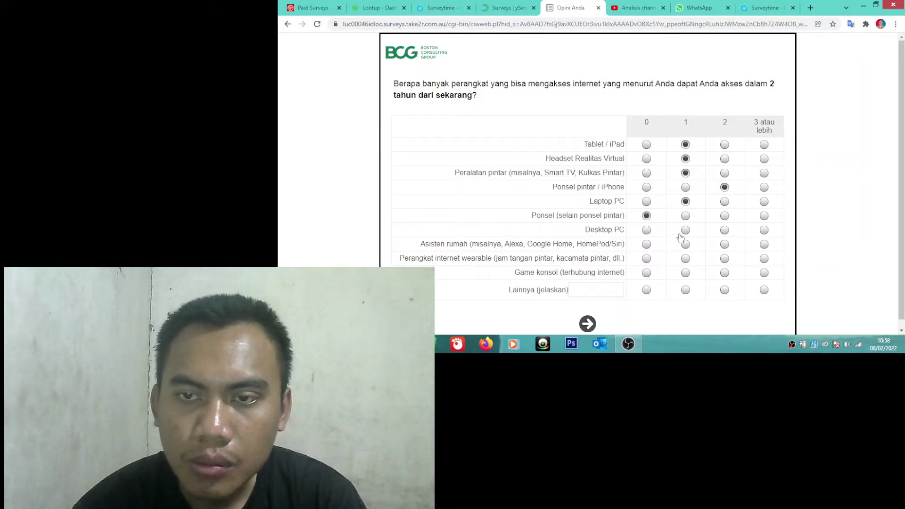
# Answer 1 for desktops, wearables and game consoles, 0 for home assistants and tablets, and submit the two-year device forecast.
pyautogui.click(646, 244)
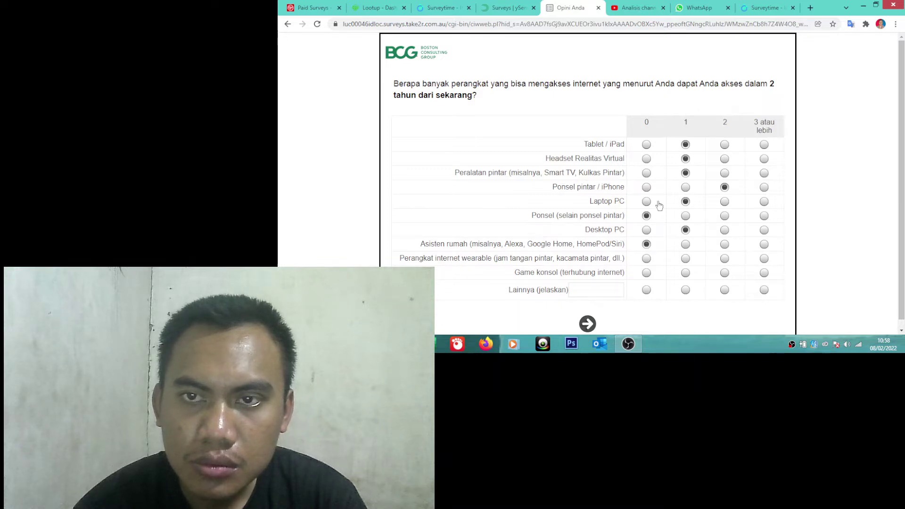
pyautogui.click(648, 145)
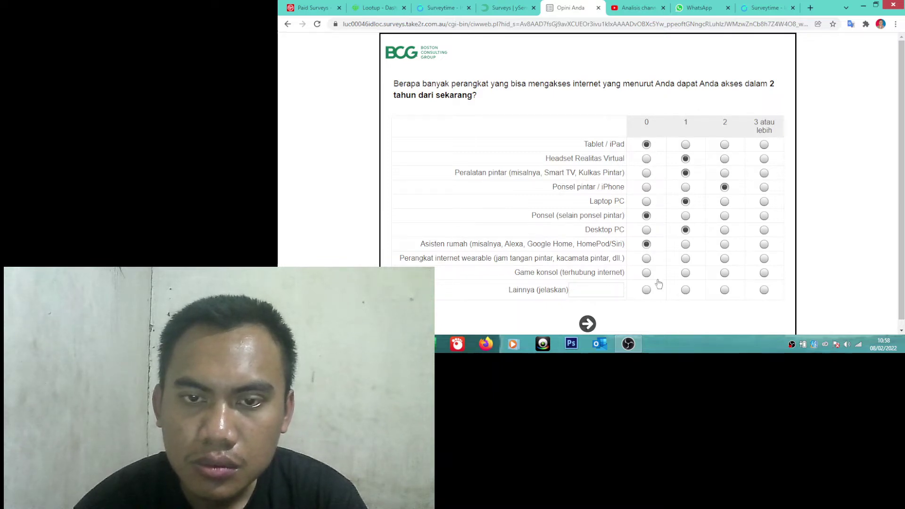
pyautogui.click(686, 274)
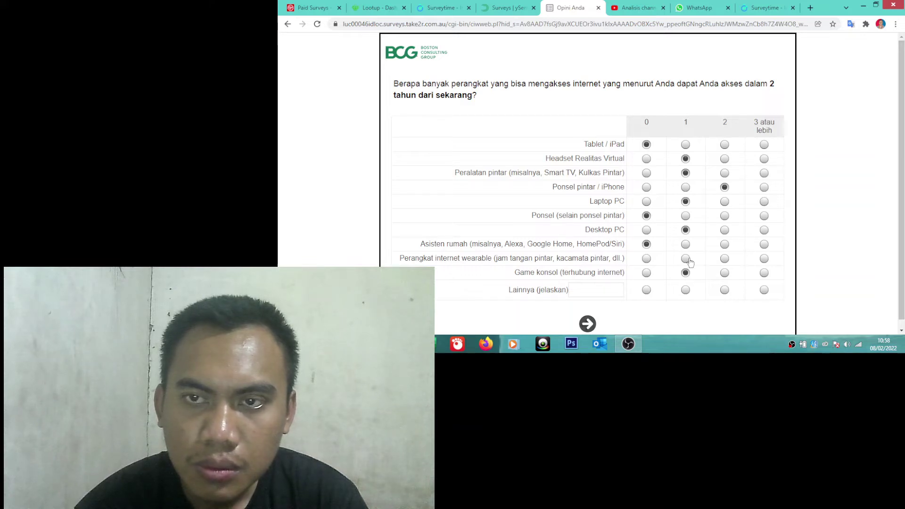
pyautogui.click(689, 259)
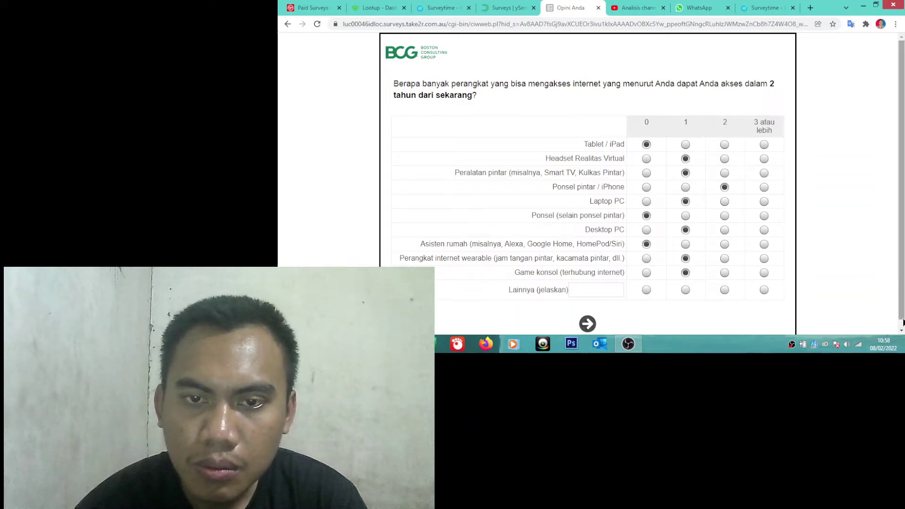
pyautogui.scroll(-1, 755, 301)
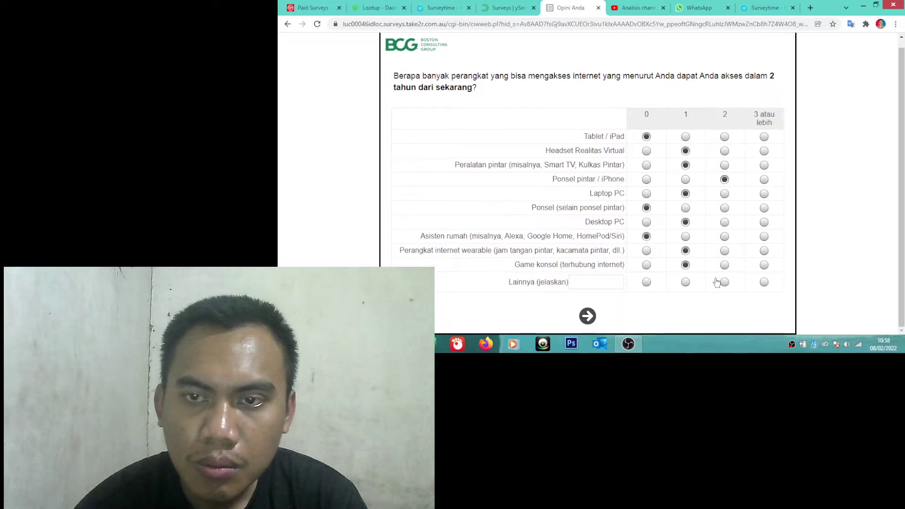
pyautogui.click(588, 315)
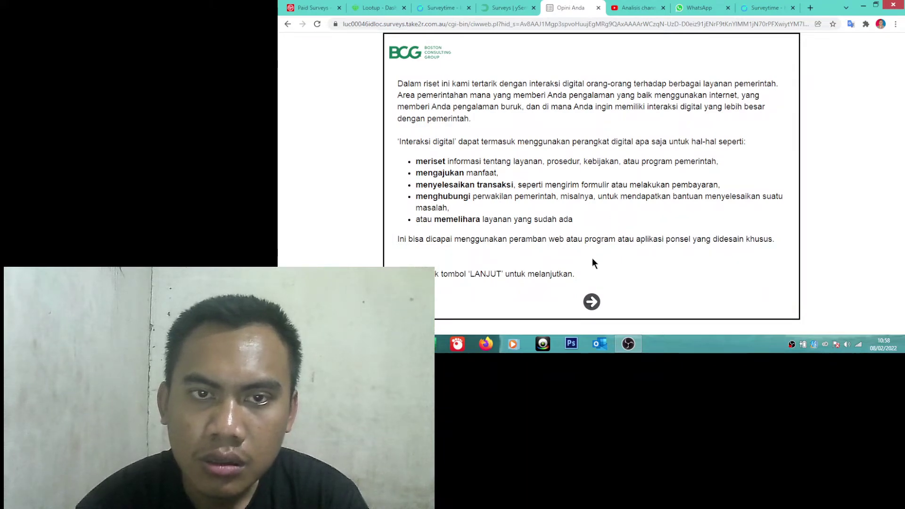
# Continue past the introduction and answer Ya for company details, hunting and fishing permits, vehicle registration and tax returns, and Tidak for passports.
pyautogui.click(592, 305)
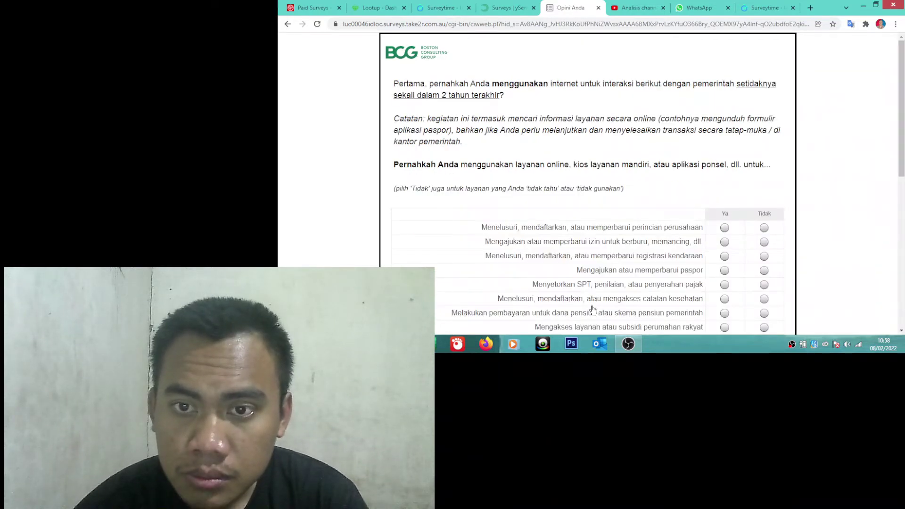
pyautogui.scroll(-1, 903, 172)
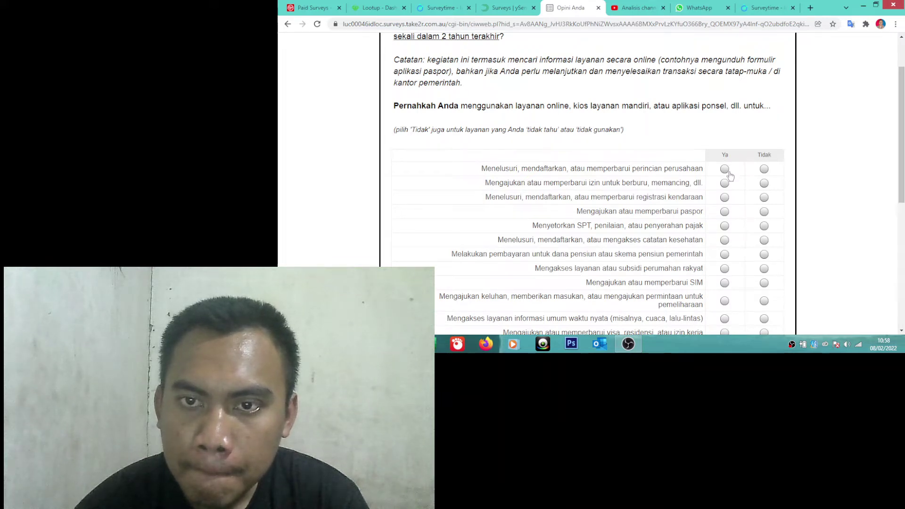
pyautogui.click(726, 184)
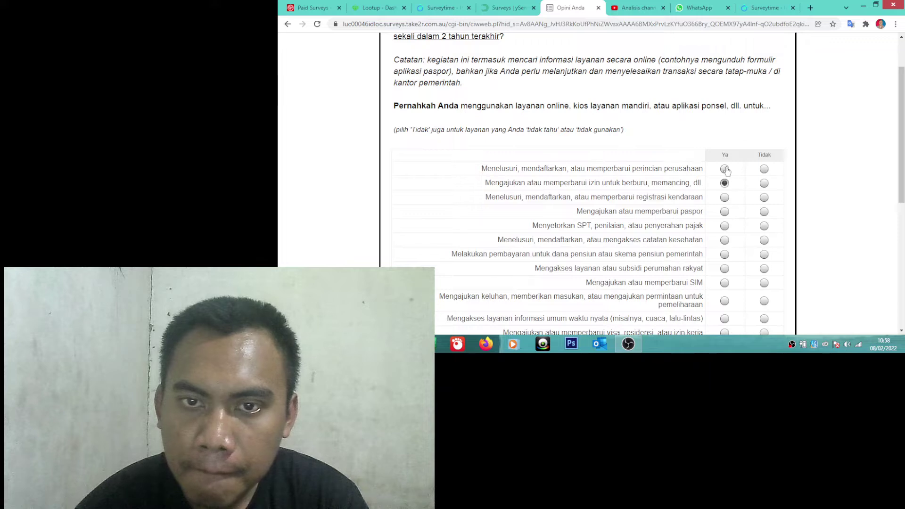
pyautogui.click(726, 169)
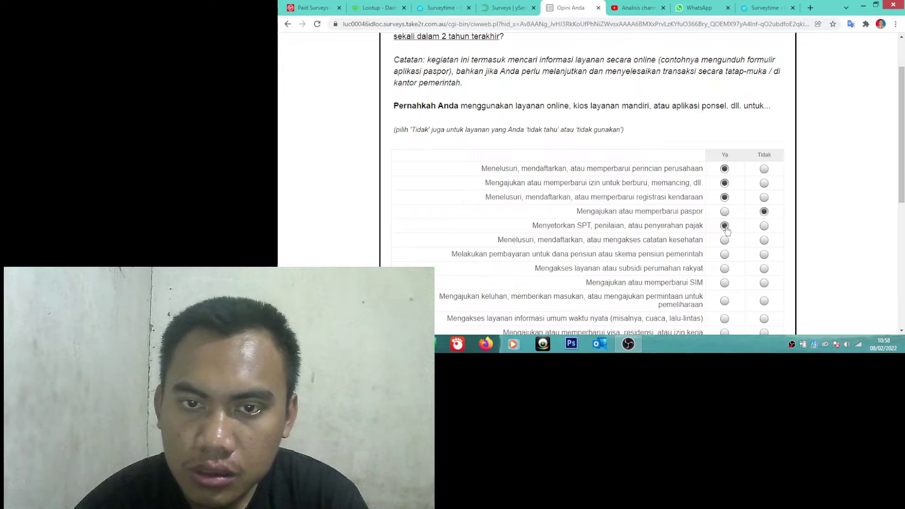
# In the government services usage table, answer Ya for health records and public housing subsidies, and Tidak for pension payments and driving licences (SIM).
pyautogui.scroll(-1, 901, 184)
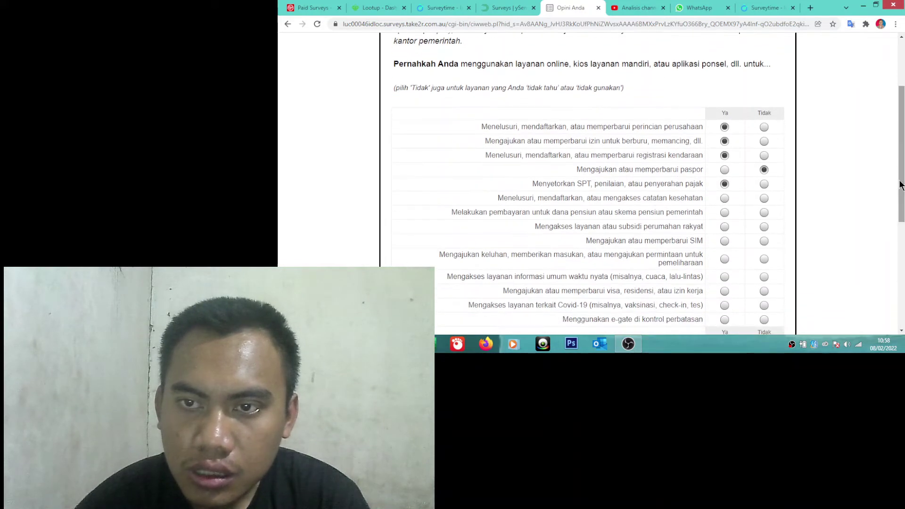
pyautogui.click(724, 198)
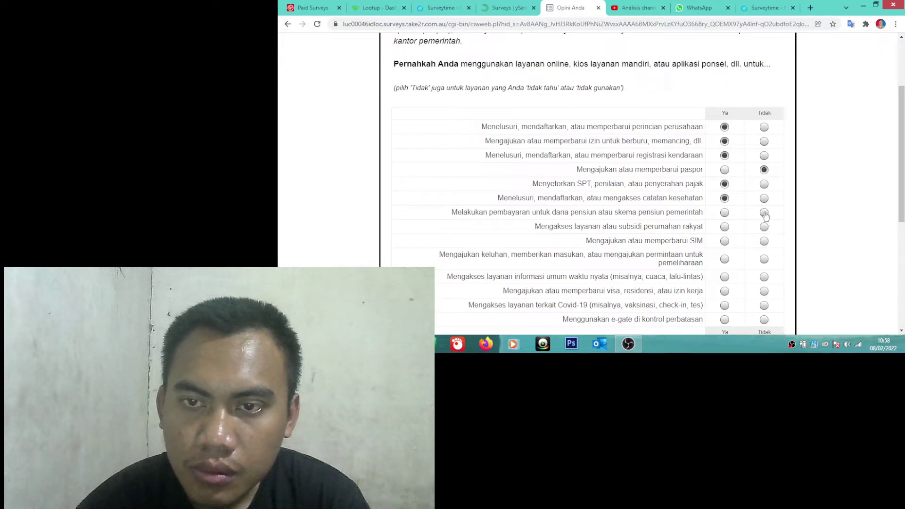
pyautogui.click(726, 229)
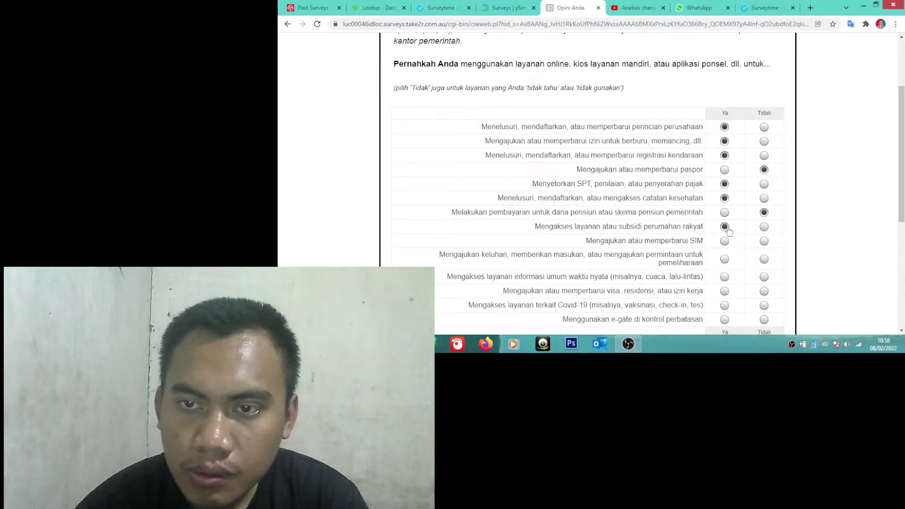
pyautogui.click(765, 241)
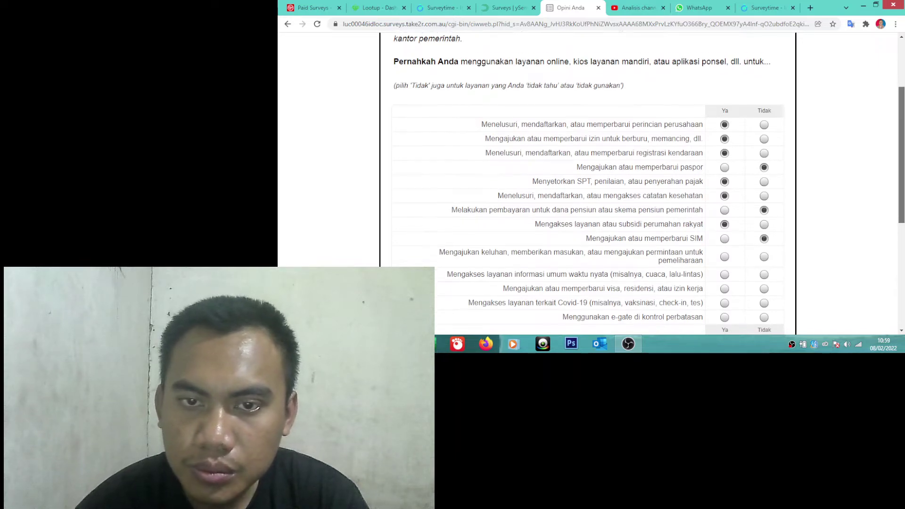
# Answer Ya for complaints and feedback, real-time public information and Covid-19 services, and Tidak for visas or work permits and border e-gates.
pyautogui.scroll(-1, 898, 202)
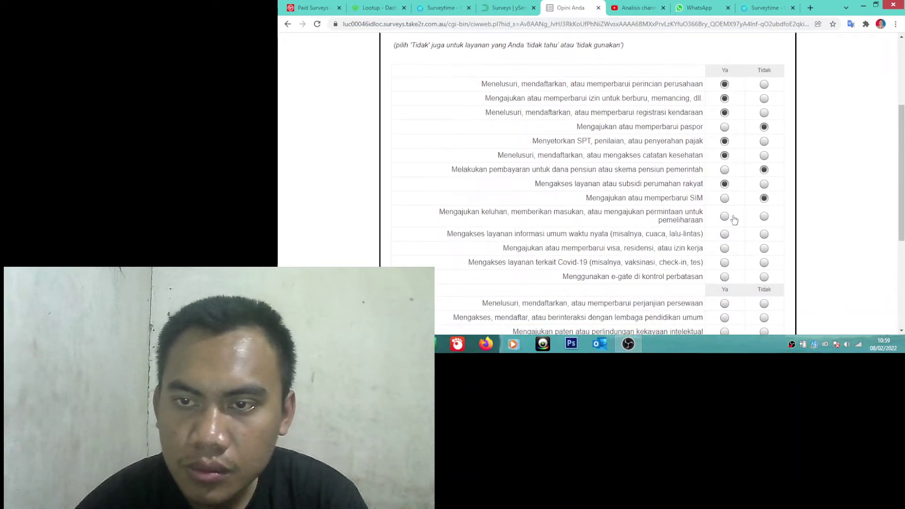
pyautogui.click(731, 217)
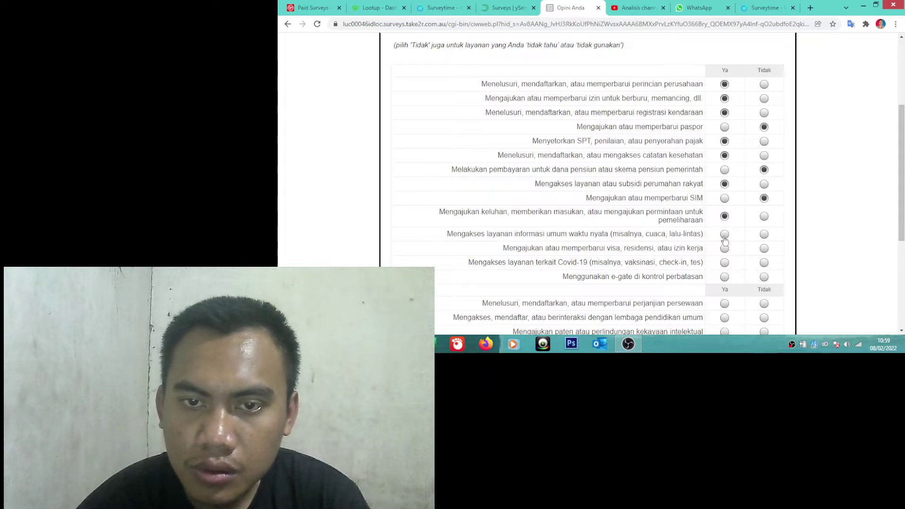
pyautogui.click(764, 249)
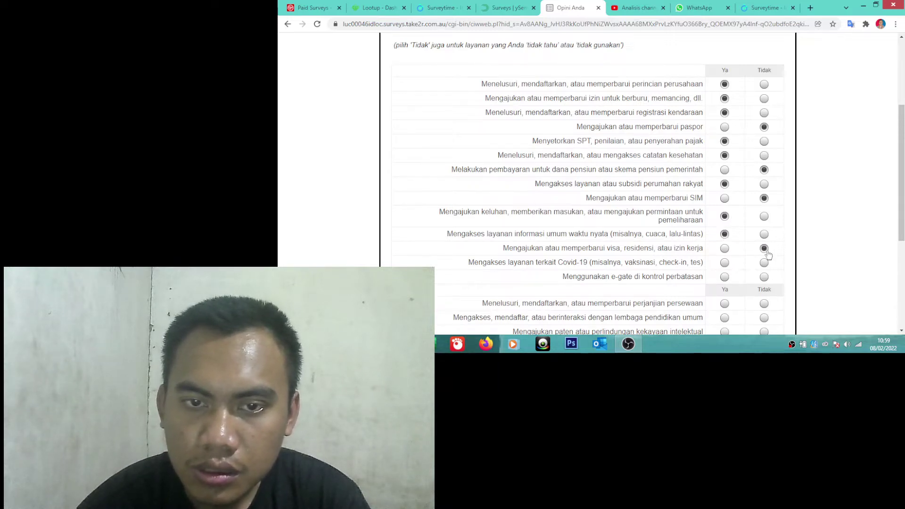
pyautogui.click(726, 263)
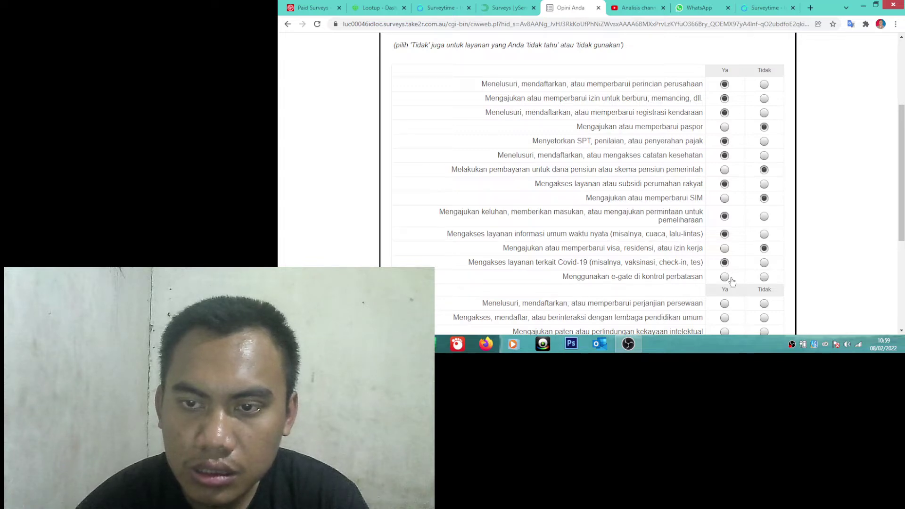
pyautogui.click(725, 277)
pyautogui.scroll(-2, 902, 212)
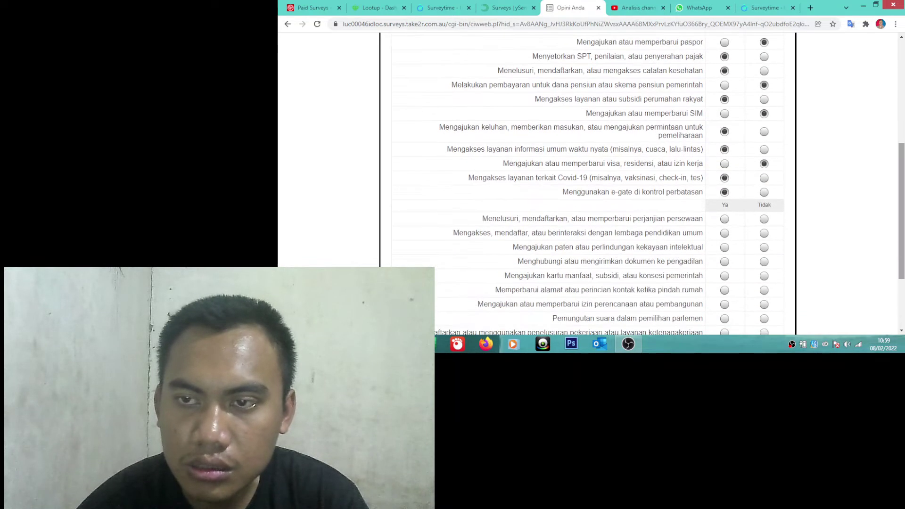
pyautogui.click(764, 193)
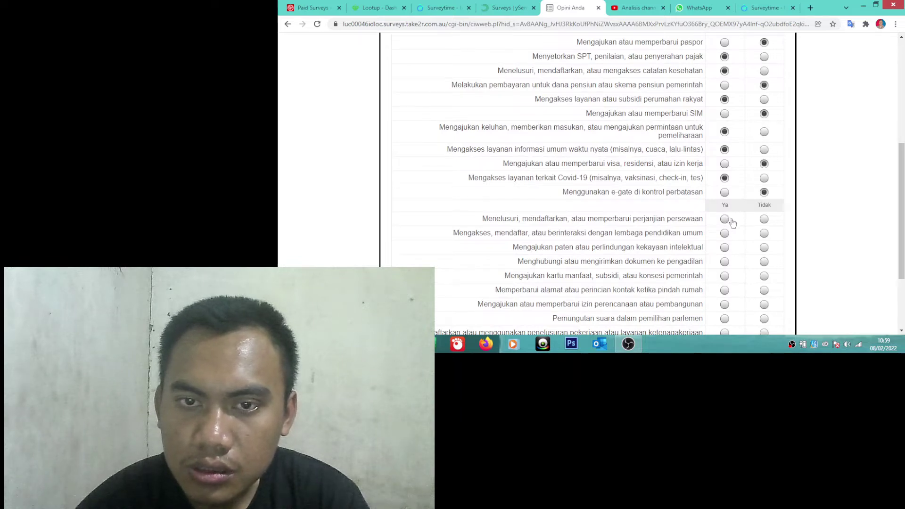
# Answer Tidak for rental agreements, court documents, address changes and planning permits, and Ya for public education, patents, benefit cards and parliamentary voting.
pyautogui.click(764, 220)
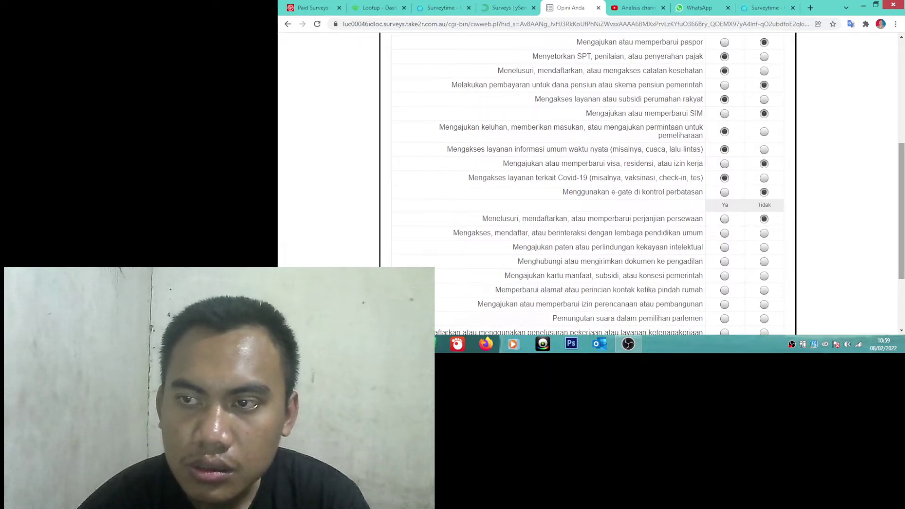
pyautogui.scroll(-2, 901, 212)
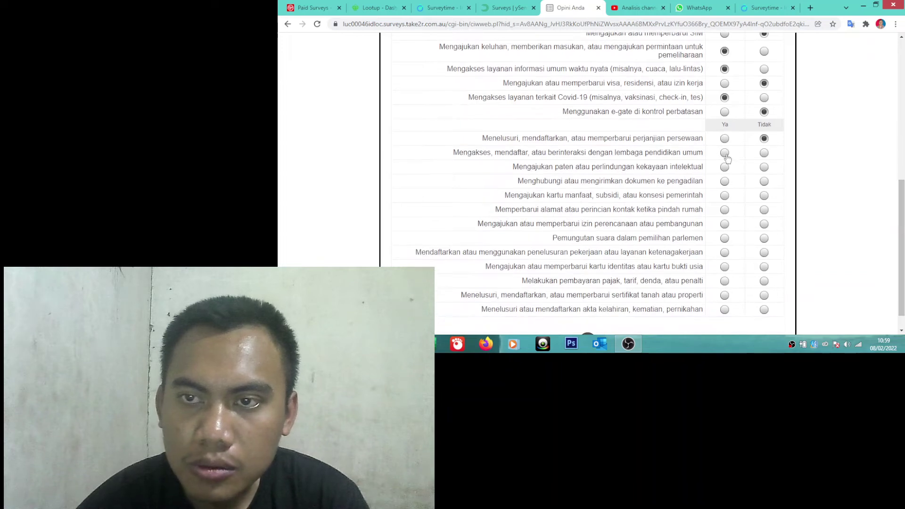
pyautogui.click(725, 152)
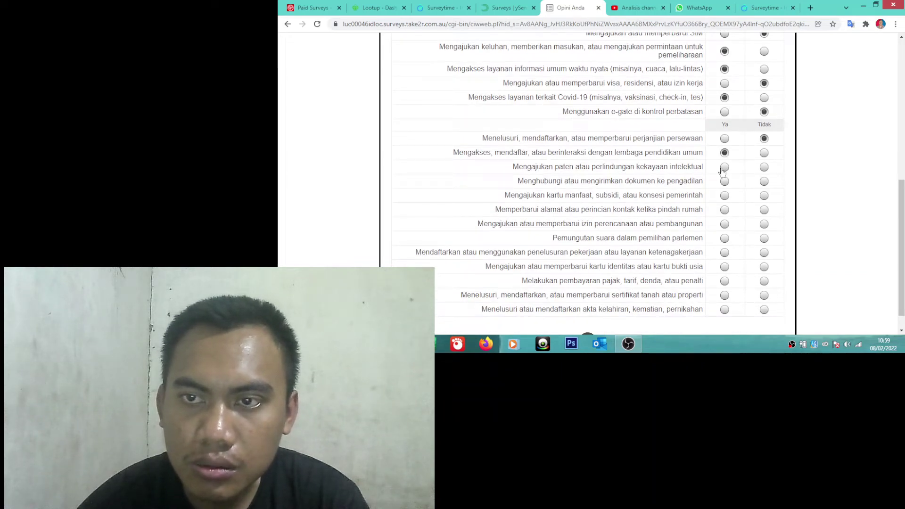
pyautogui.click(724, 169)
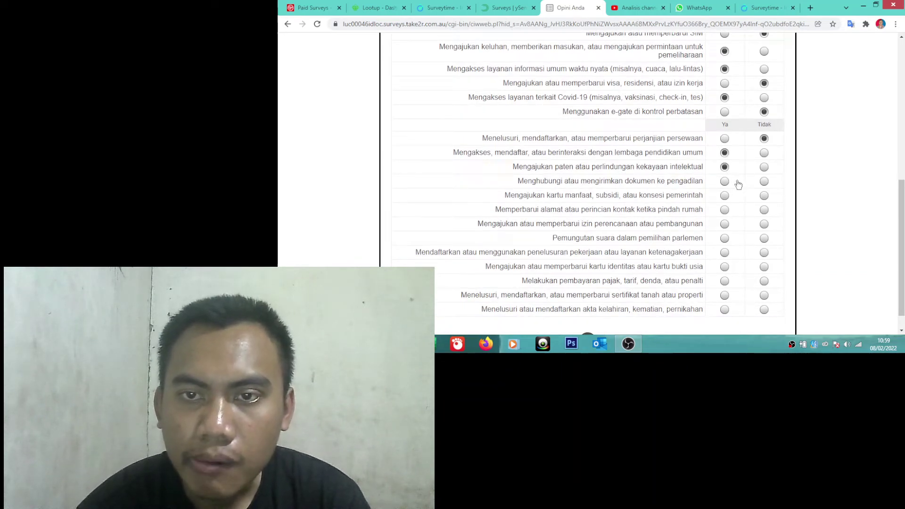
pyautogui.click(766, 182)
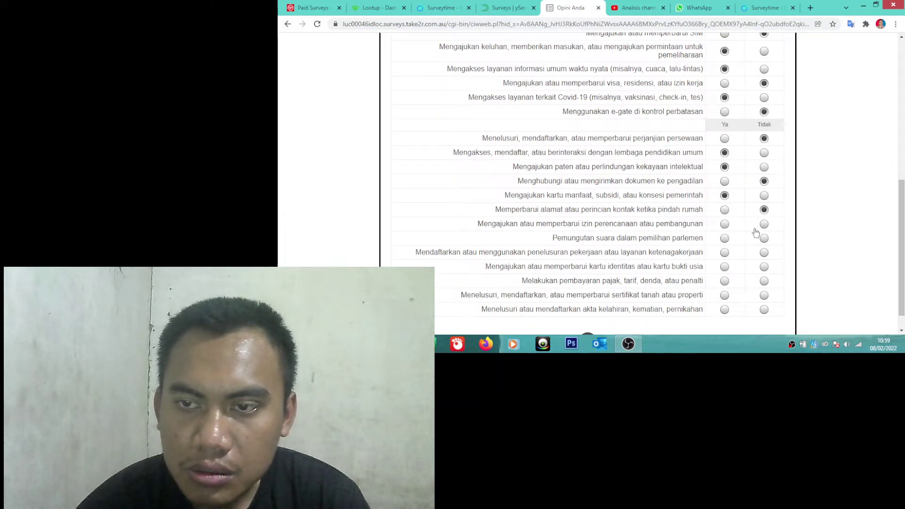
pyautogui.click(725, 239)
# Answer Ya for employment services, identity cards, tax and fine payments, land certificates and birth, death and marriage records, and submit the usage table.
pyautogui.scroll(-1, 903, 235)
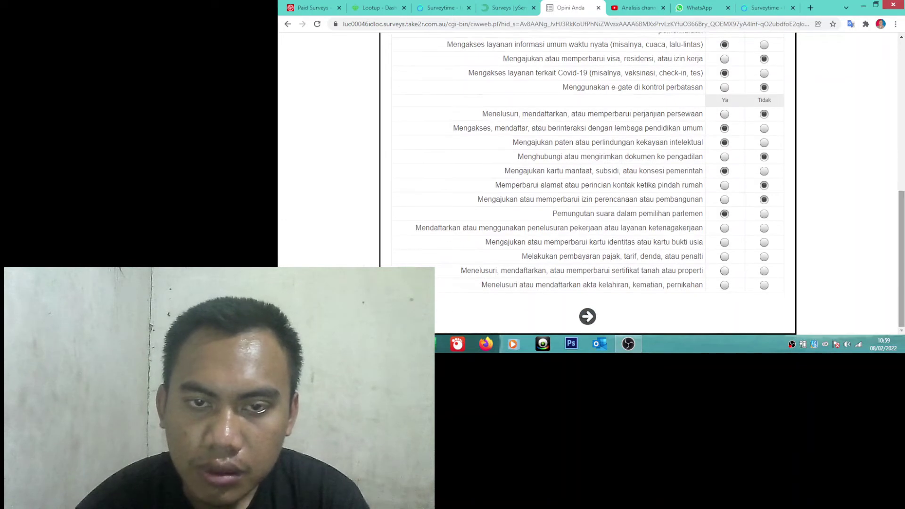
pyautogui.click(725, 229)
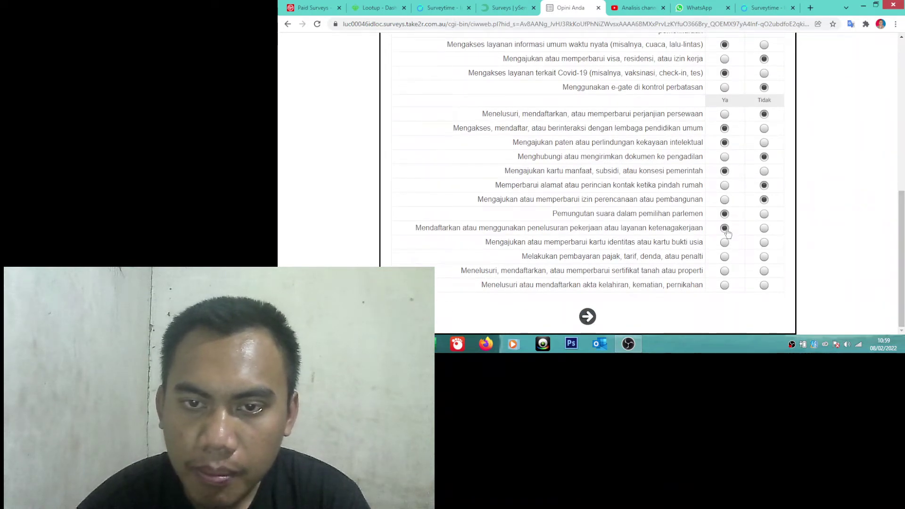
pyautogui.click(726, 242)
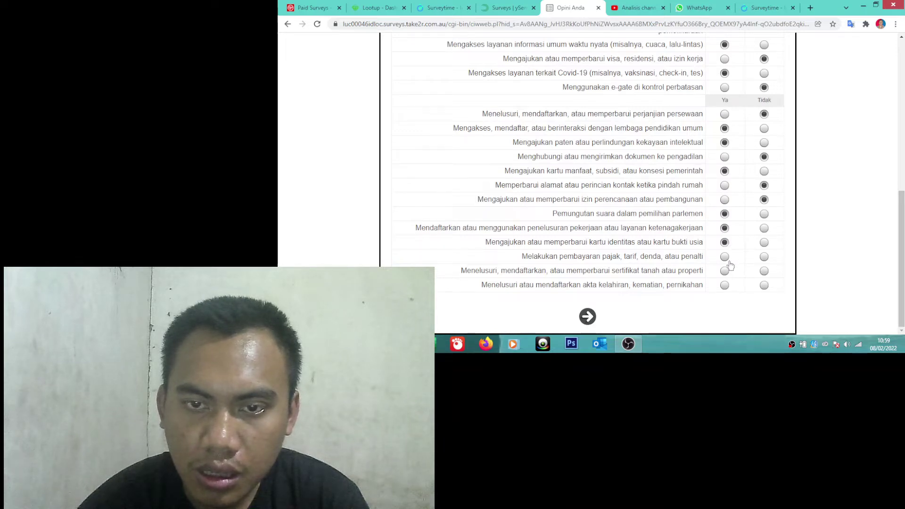
pyautogui.click(724, 257)
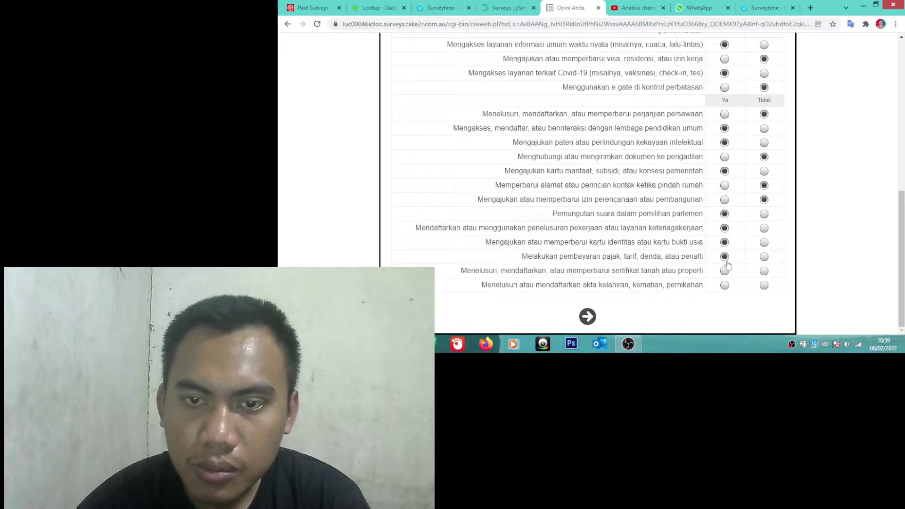
pyautogui.click(724, 271)
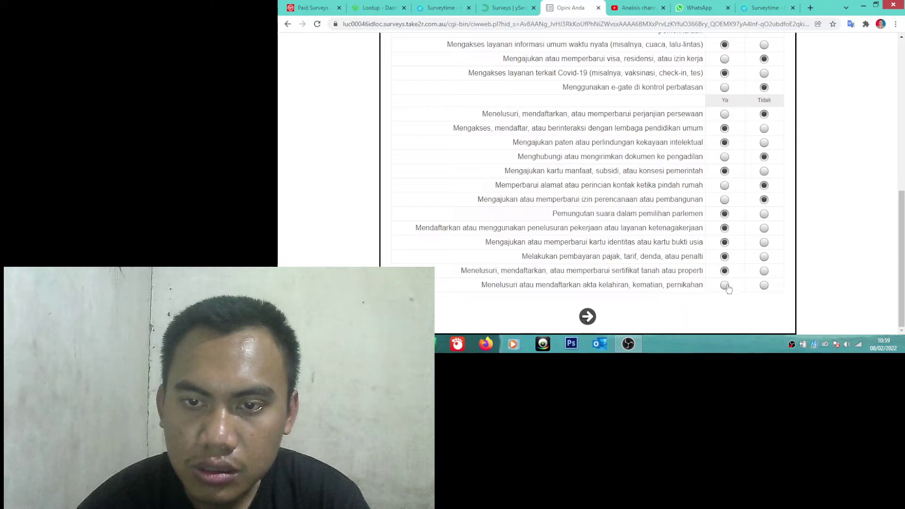
pyautogui.click(727, 286)
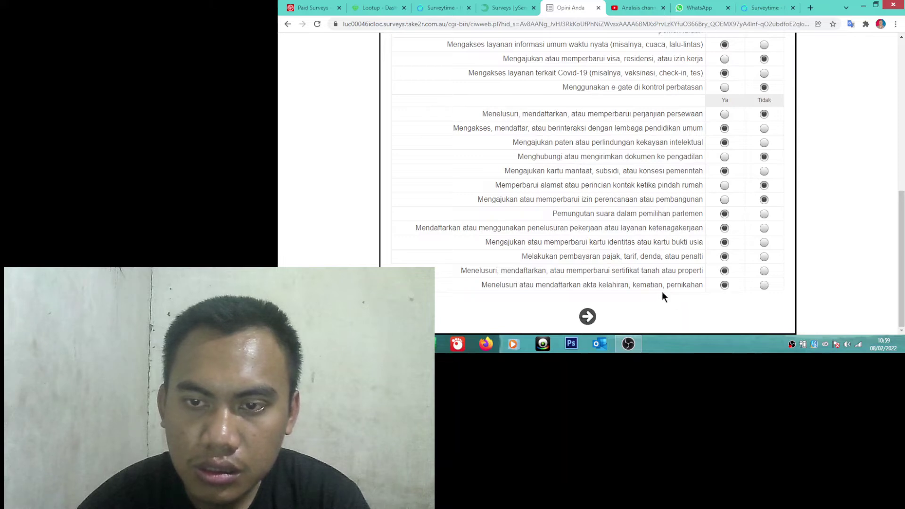
pyautogui.click(587, 316)
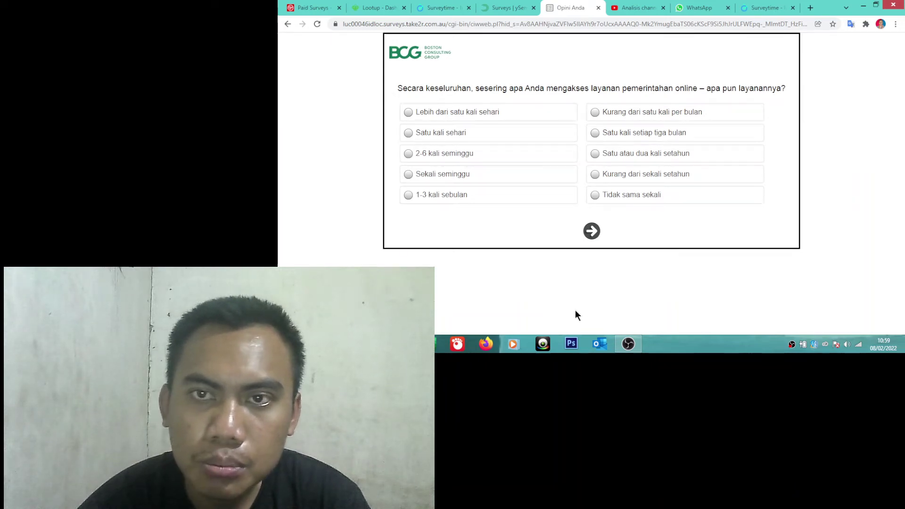
# Answer "Lebih dari satu kali sehari" for online service frequency, choose completing only part of the process online, and continue to the satisfaction ratings.
pyautogui.click(508, 113)
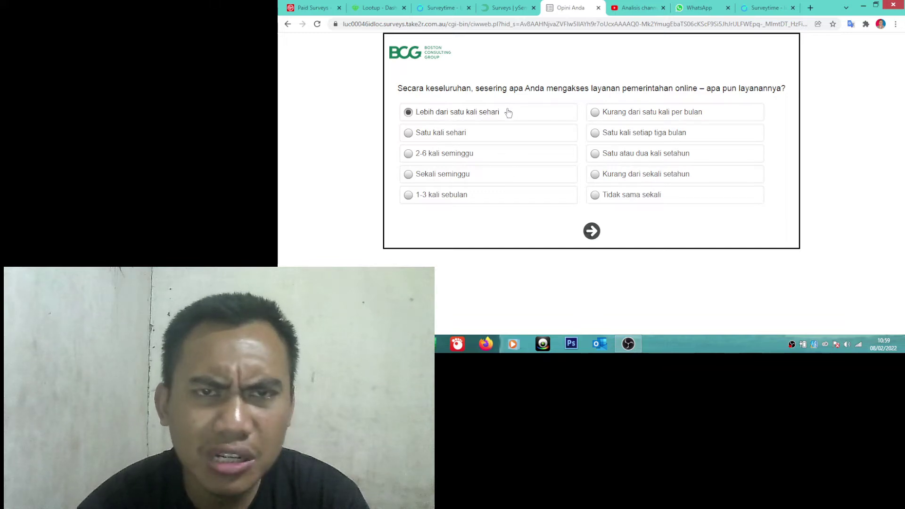
pyautogui.click(592, 231)
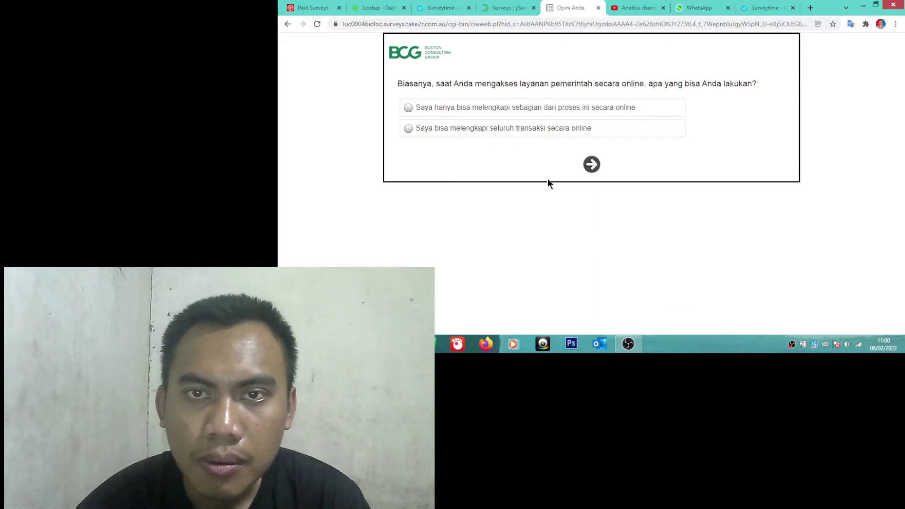
pyautogui.click(567, 108)
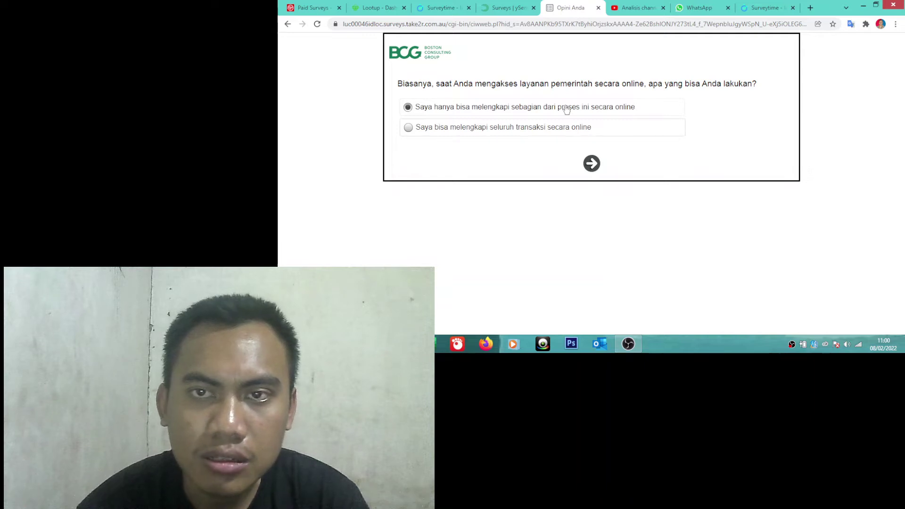
pyautogui.click(592, 164)
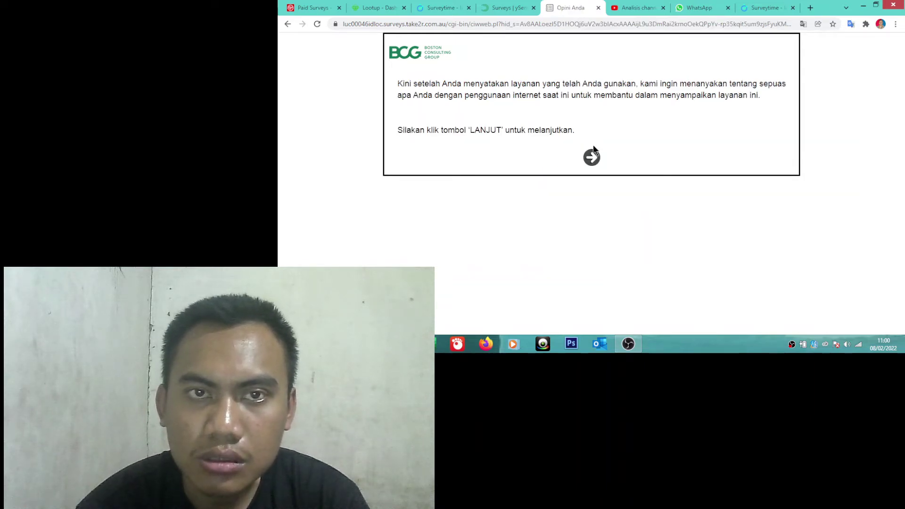
pyautogui.click(592, 157)
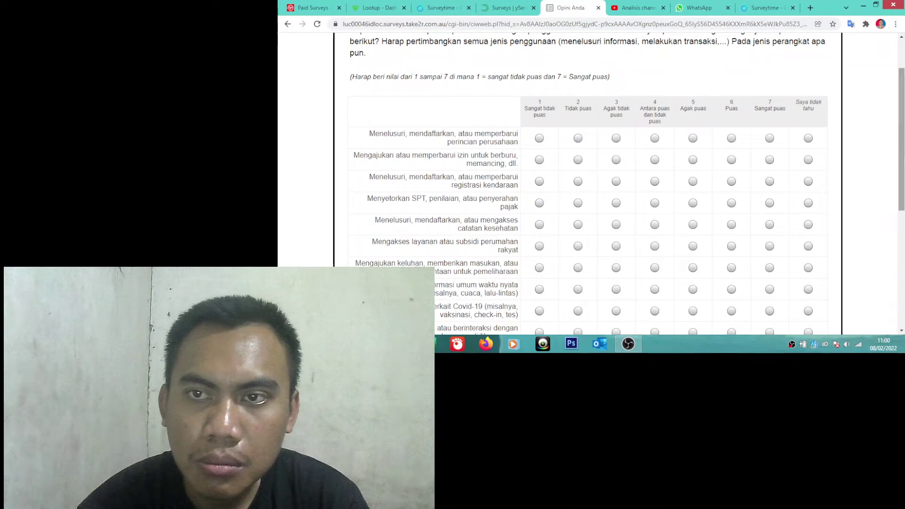
# Rate satisfaction 6 for company details, 5 for hunting or fishing permits, vehicle registration and tax filing, and 6 for health records.
pyautogui.click(730, 138)
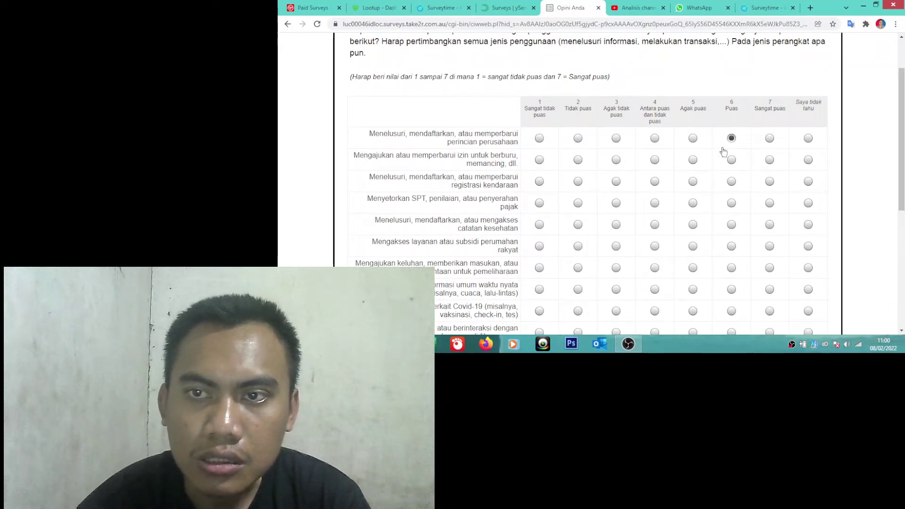
pyautogui.click(727, 160)
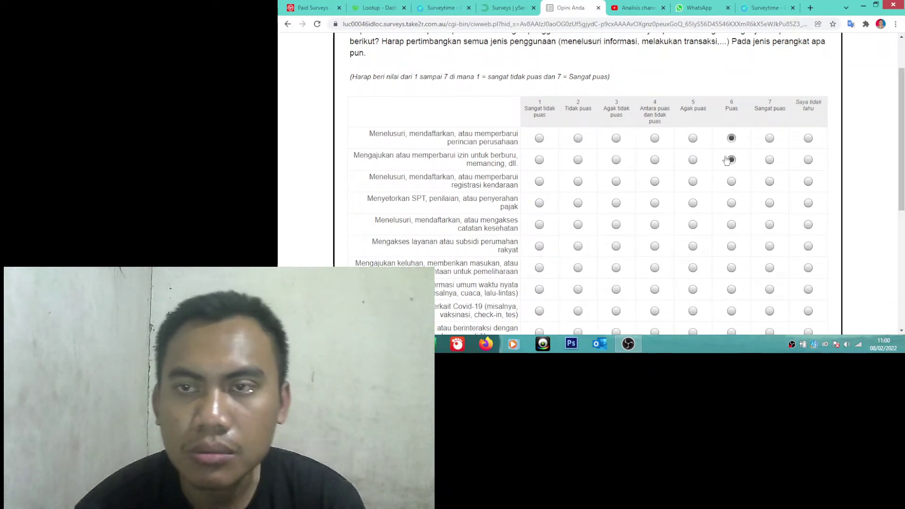
pyautogui.click(693, 161)
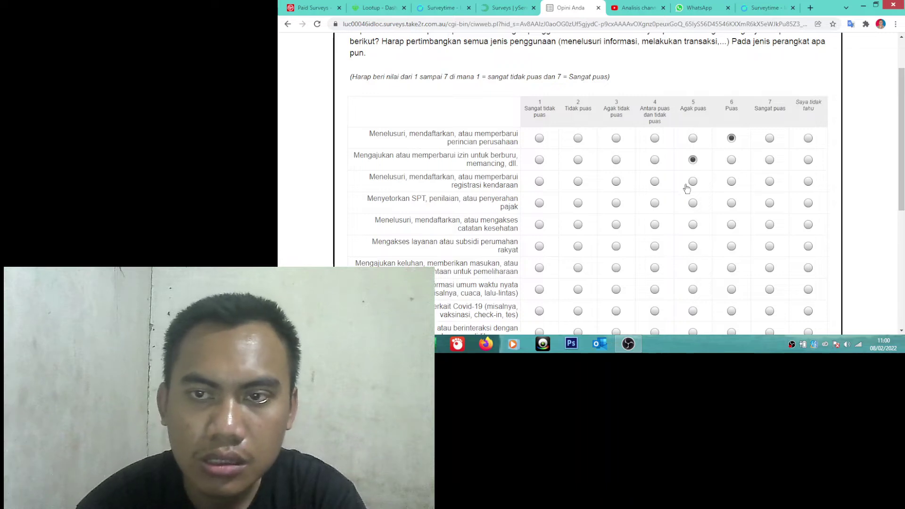
pyautogui.click(690, 183)
pyautogui.click(691, 204)
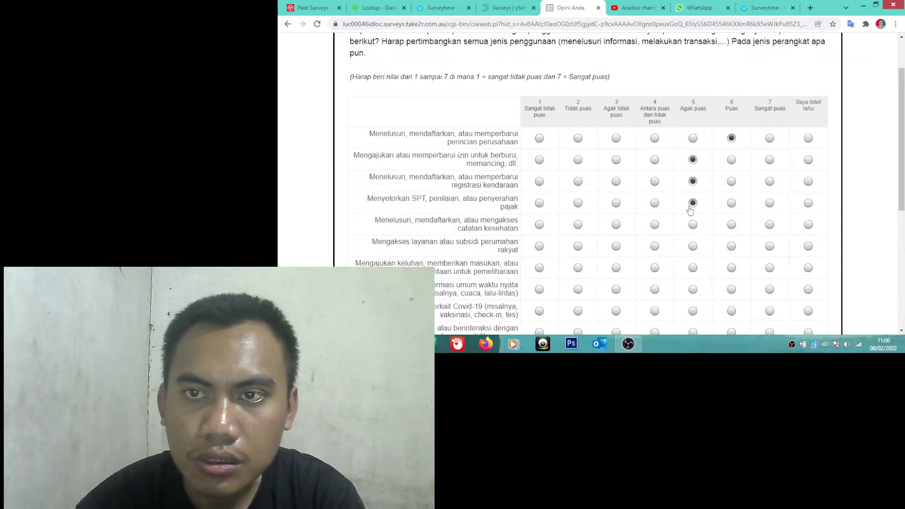
pyautogui.click(731, 223)
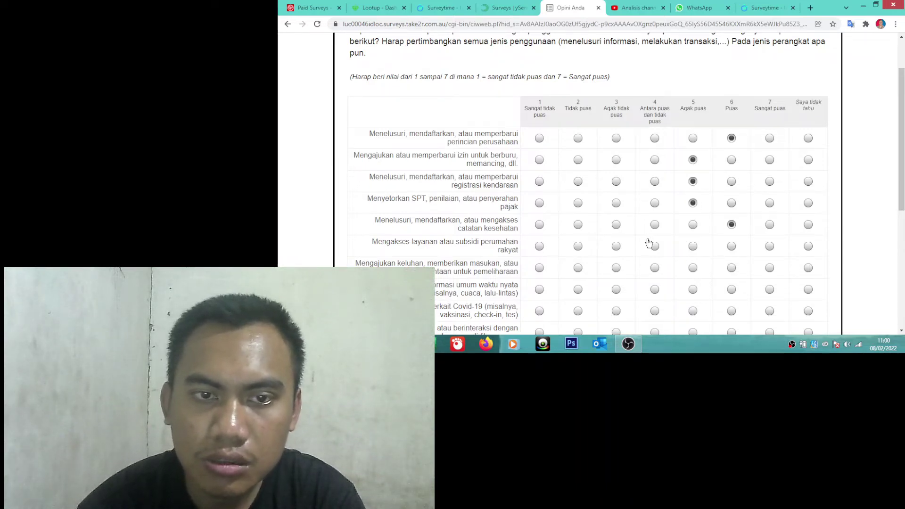
# Rate public housing, complaints and Covid-19 services 5, real-time public information and public education institutions 3, and patents 2.
pyautogui.click(692, 269)
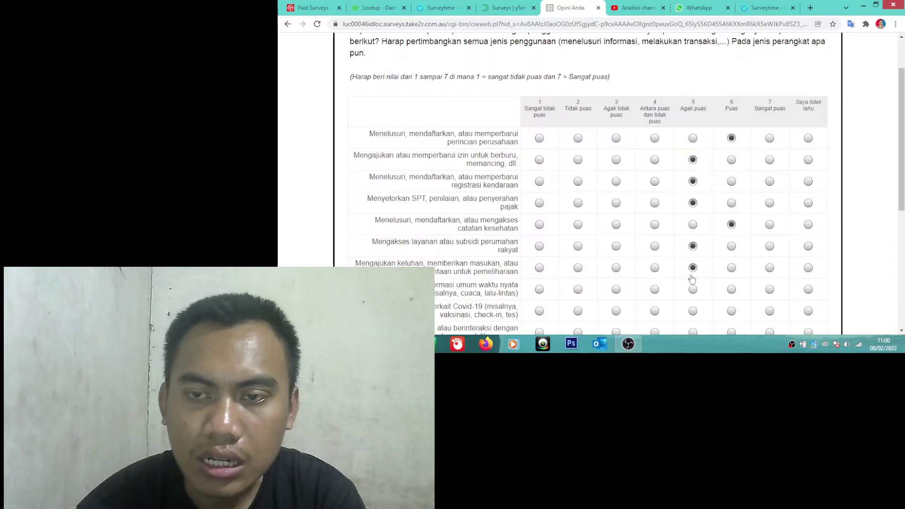
pyautogui.click(615, 290)
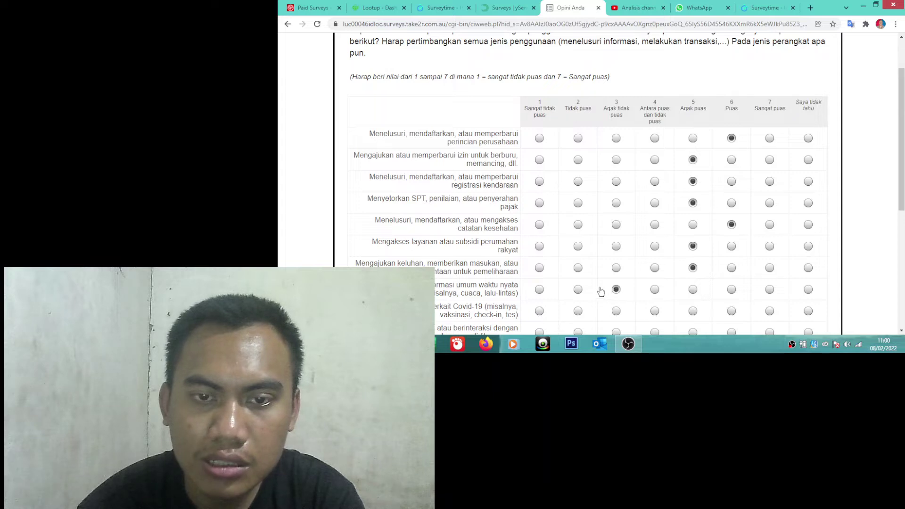
pyautogui.scroll(-2, 685, 227)
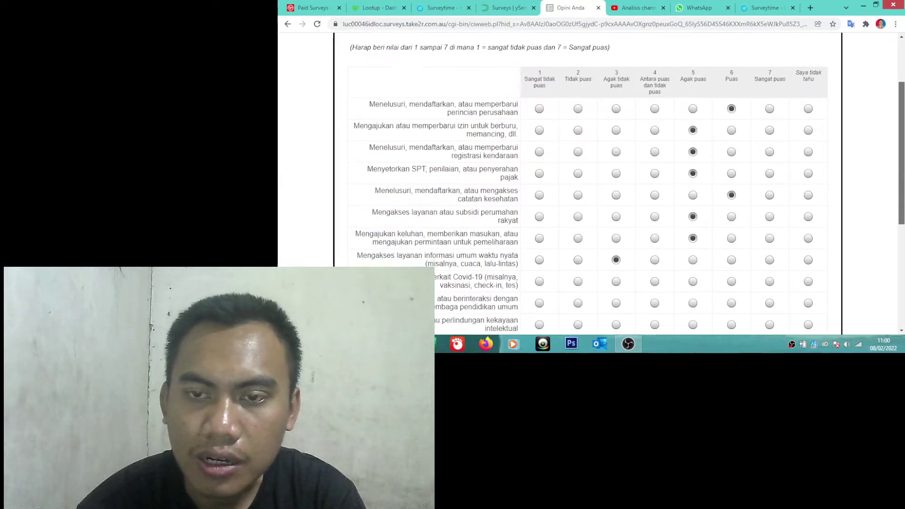
pyautogui.click(693, 238)
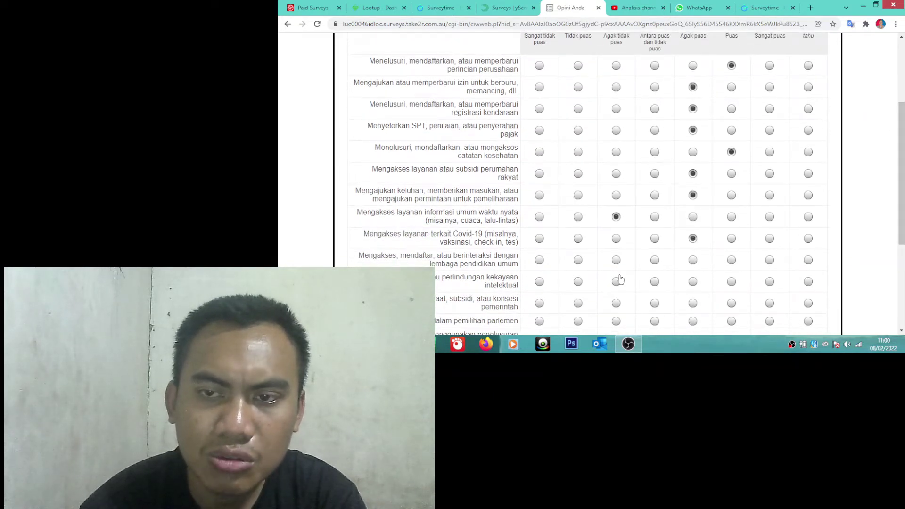
pyautogui.click(615, 259)
pyautogui.click(578, 282)
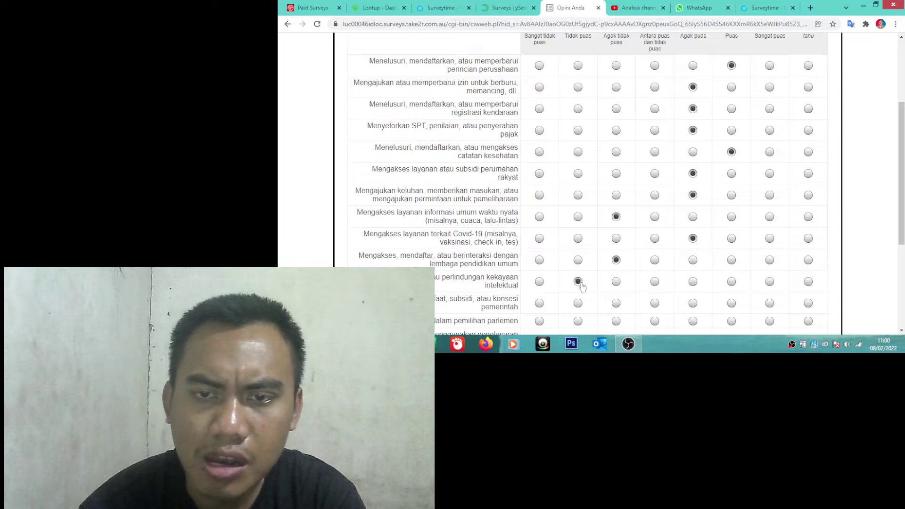
# Rate government benefit cards 5, parliamentary voting 6 and job search or employment services 5 in the satisfaction table.
pyautogui.click(693, 303)
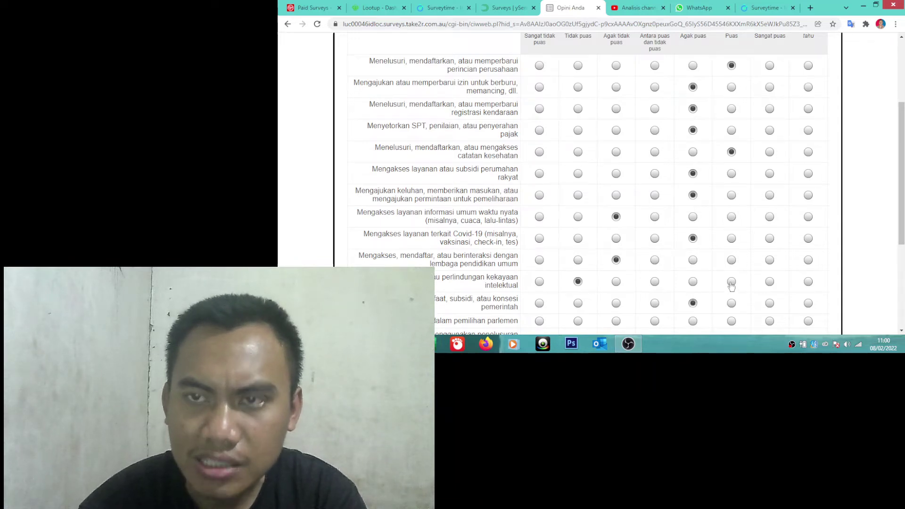
pyautogui.scroll(-1, 726, 288)
pyautogui.scroll(-1, 686, 310)
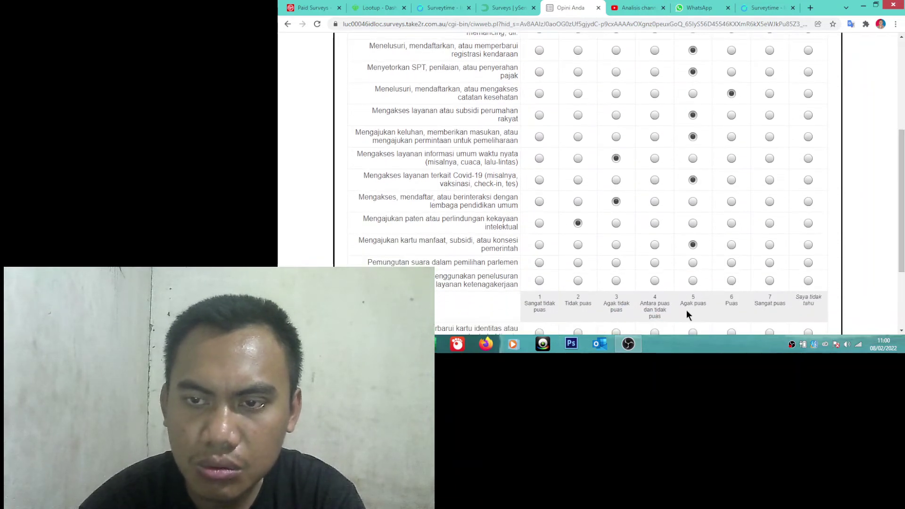
pyautogui.click(729, 264)
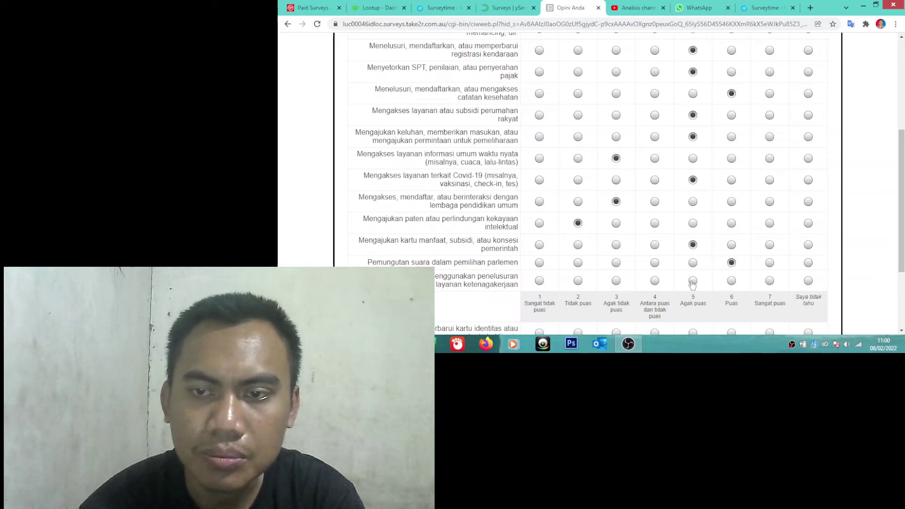
# Rate identity cards and land certificates 5, tax and fine payments and birth, death and marriage records 6, and submit the satisfaction table.
pyautogui.moveTo(901, 236); pyautogui.dragTo(902, 290)
pyautogui.click(697, 219)
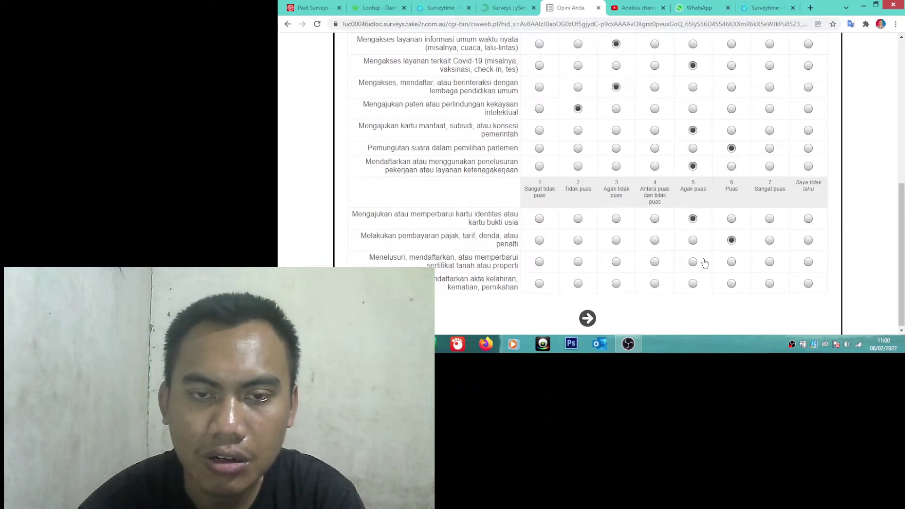
pyautogui.click(733, 285)
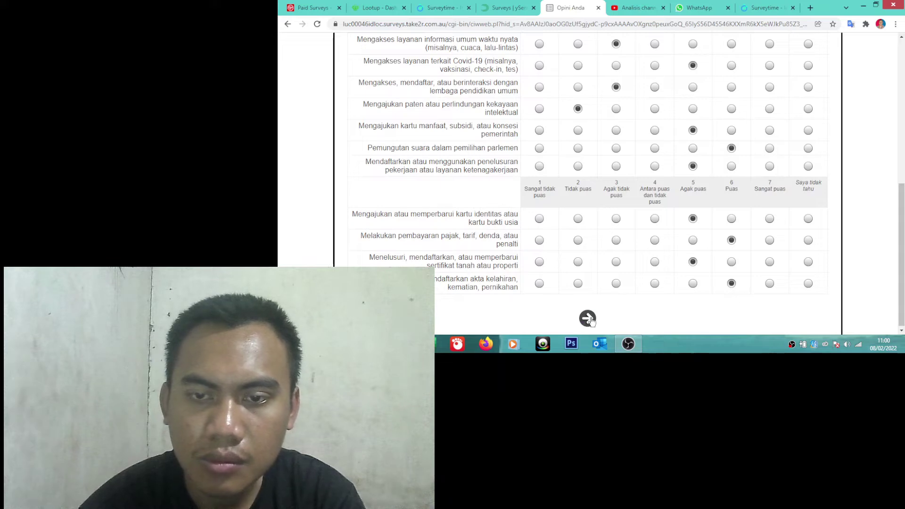
pyautogui.click(587, 319)
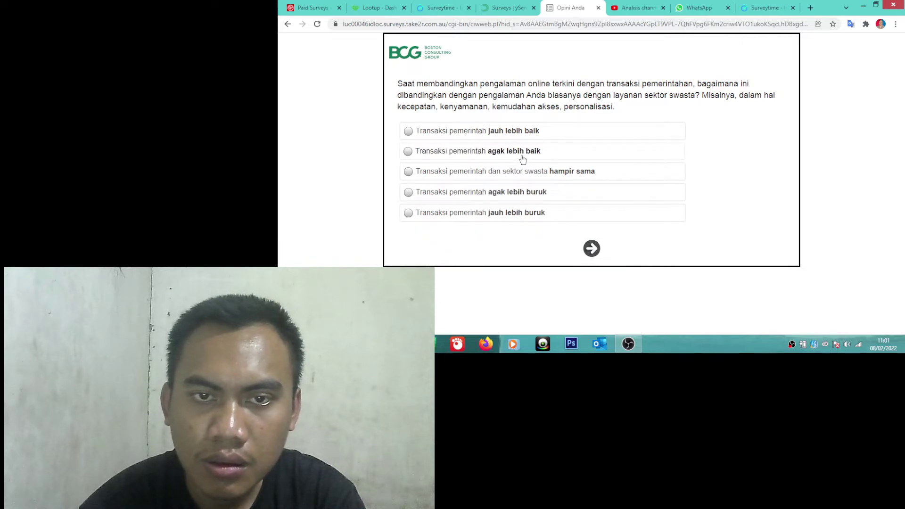
# Answer "agak lebih buruk" for government versus private-sector transactions, choose "Ekspektasi saya lebih rendah dari di atas", and continue to the land certificate ratings.
pyautogui.click(519, 193)
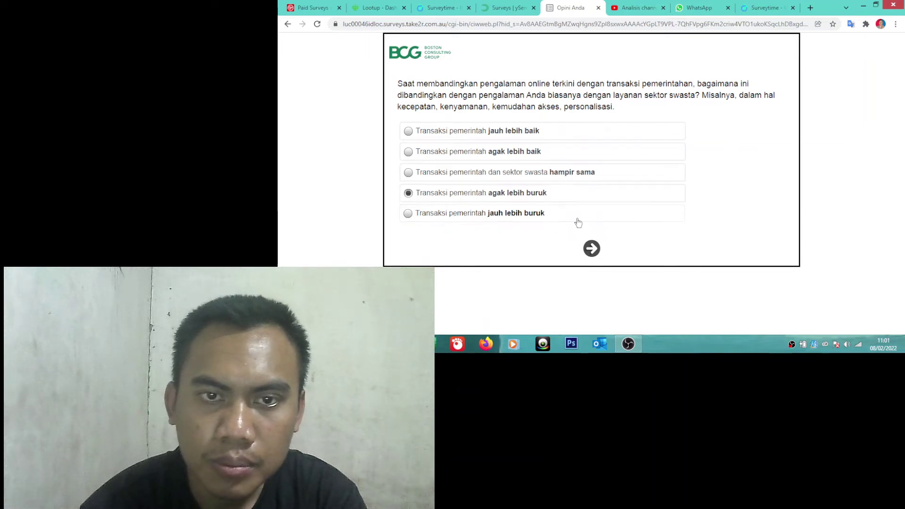
pyautogui.click(591, 250)
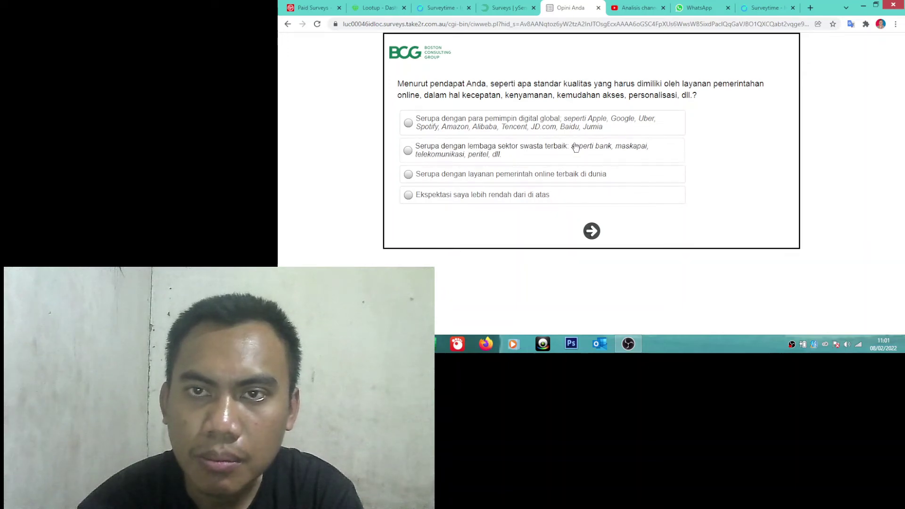
pyautogui.click(550, 194)
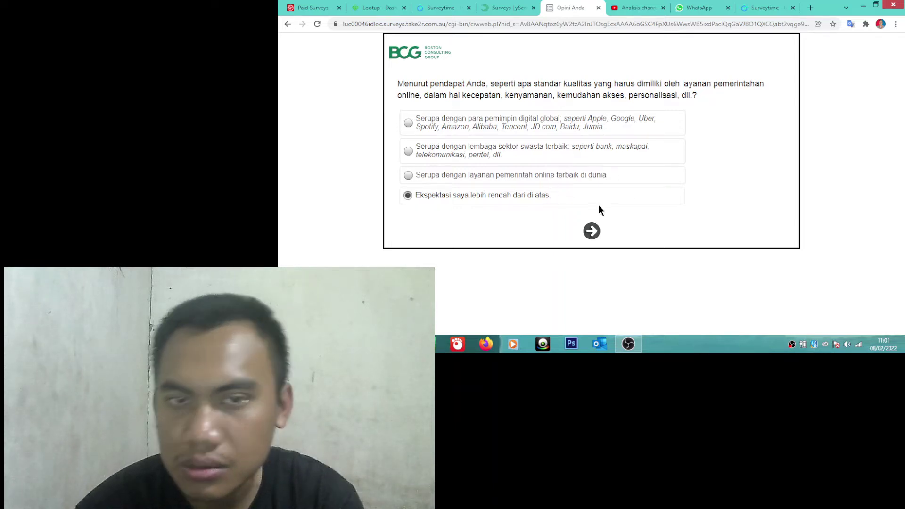
pyautogui.click(591, 233)
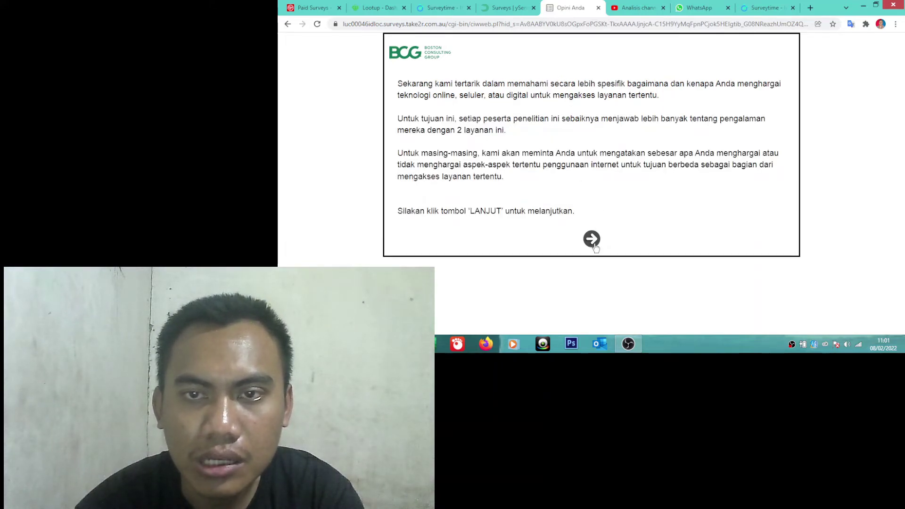
pyautogui.click(593, 241)
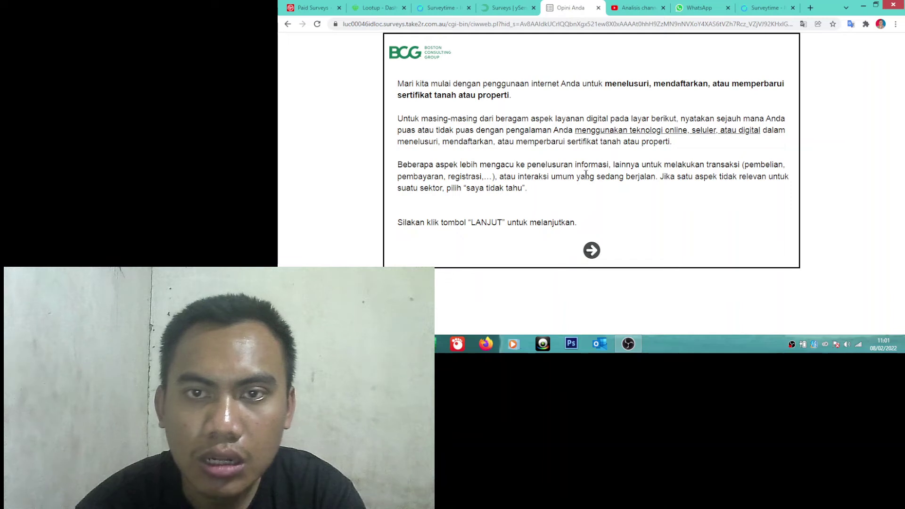
pyautogui.click(591, 250)
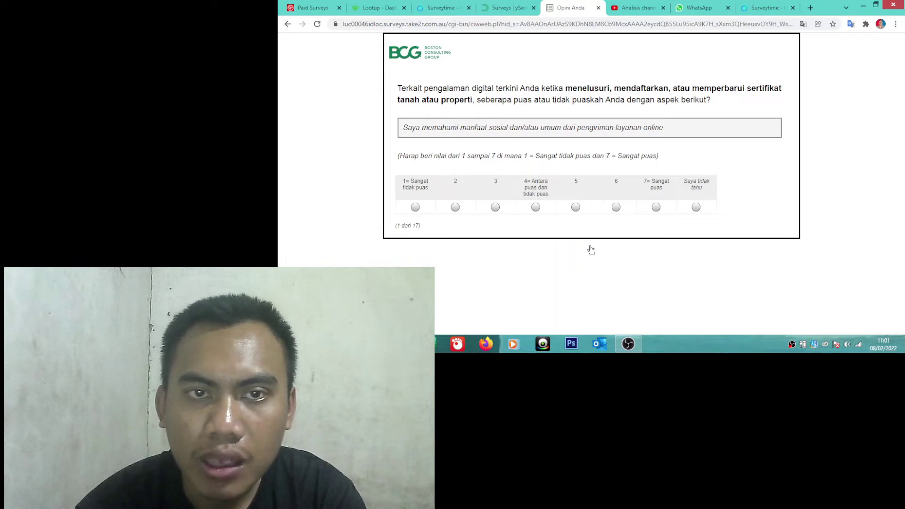
# Rate the first six aspects of the land certificate experience 5, 6, 5, 6, 3 and 5 in order.
pyautogui.click(574, 208)
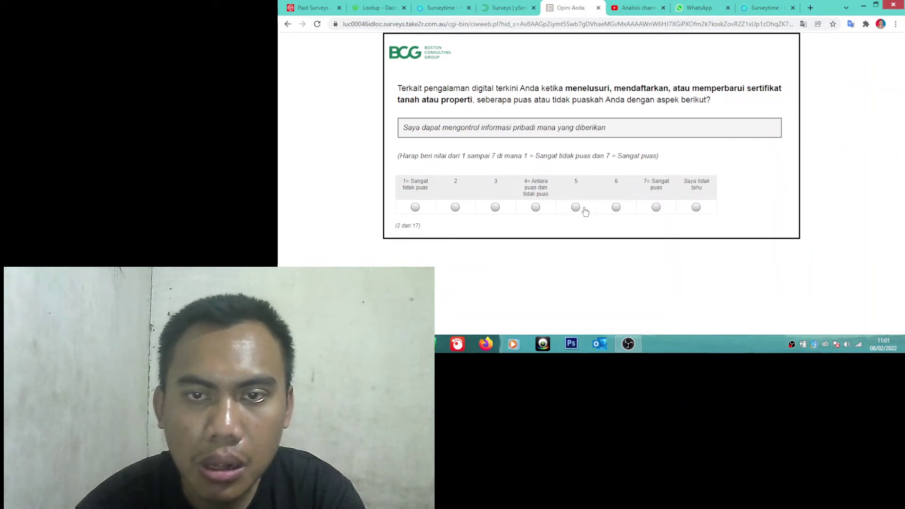
pyautogui.click(612, 207)
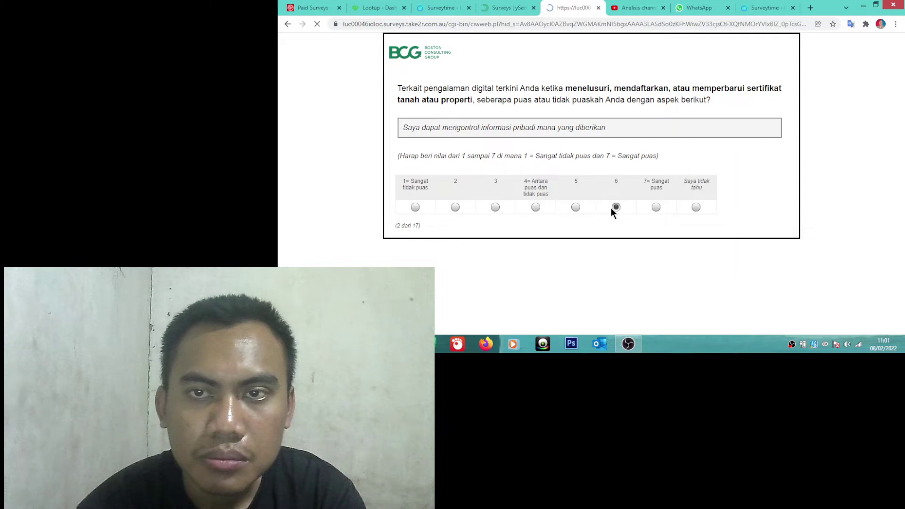
pyautogui.click(582, 208)
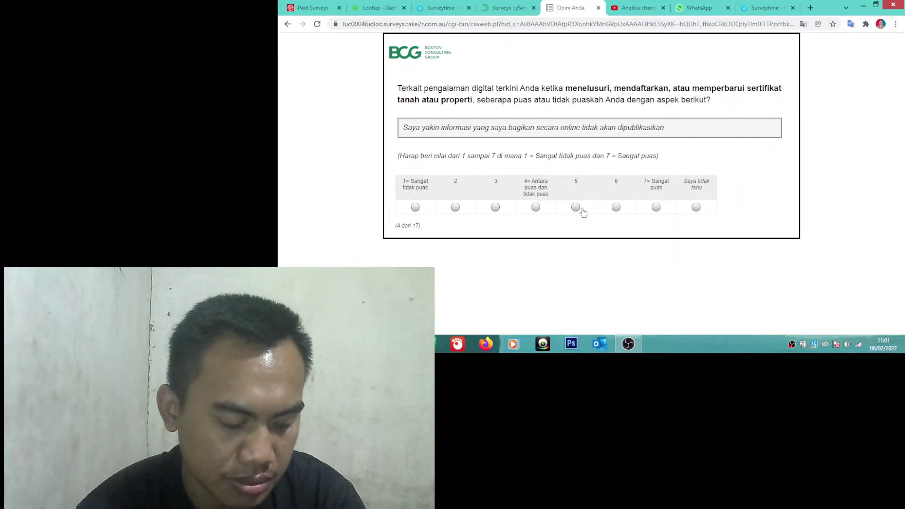
pyautogui.click(615, 208)
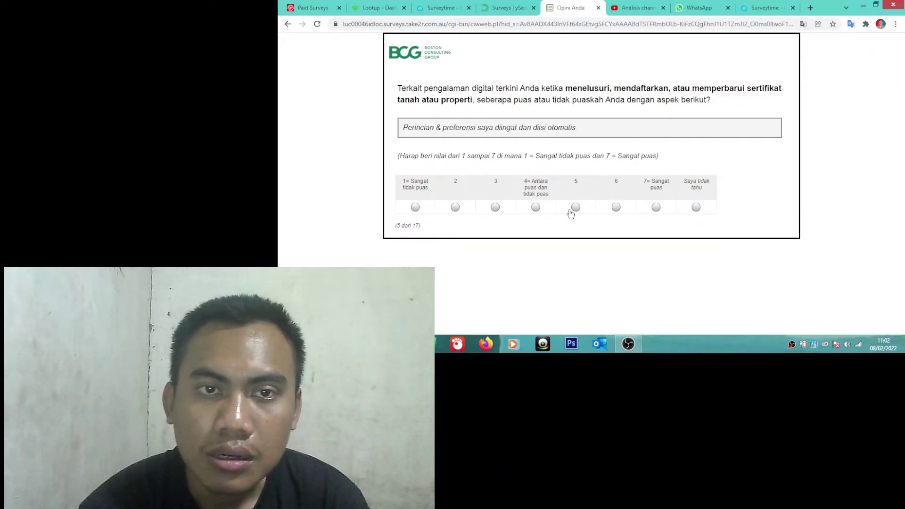
pyautogui.click(503, 209)
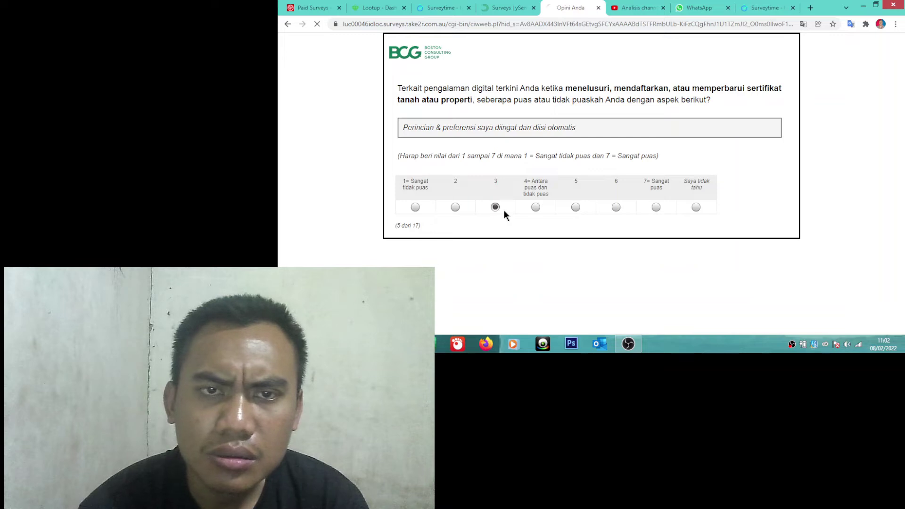
pyautogui.click(579, 208)
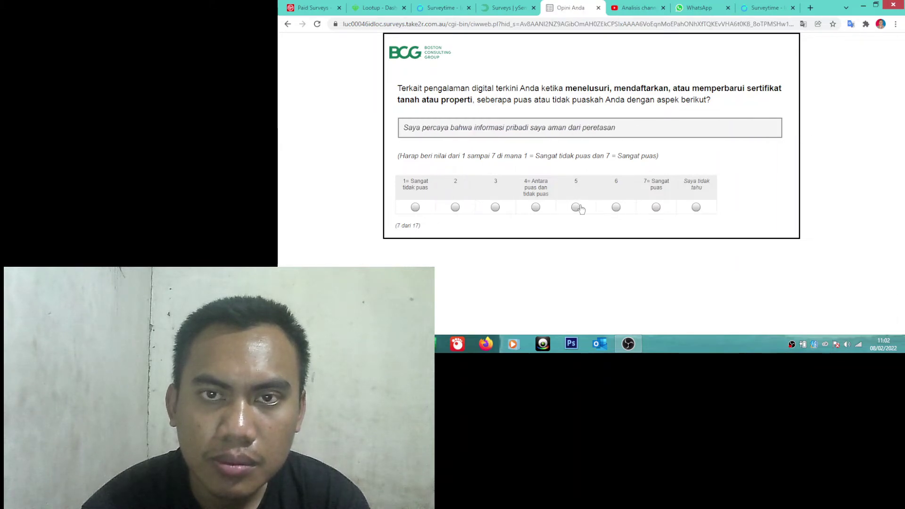
# Rate protection from hacking 5, simple language 6 and understanding the personal benefits 5, and complete aspects 10 and 11.
pyautogui.click(579, 208)
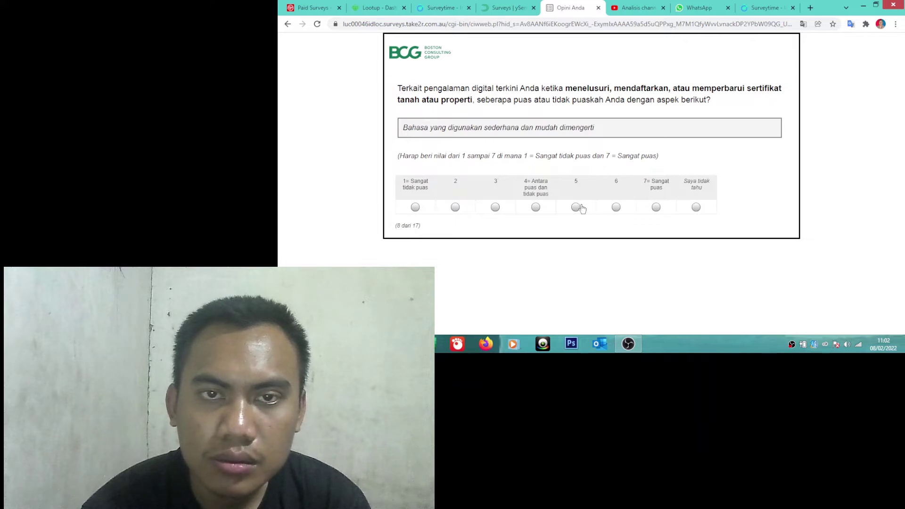
pyautogui.click(616, 208)
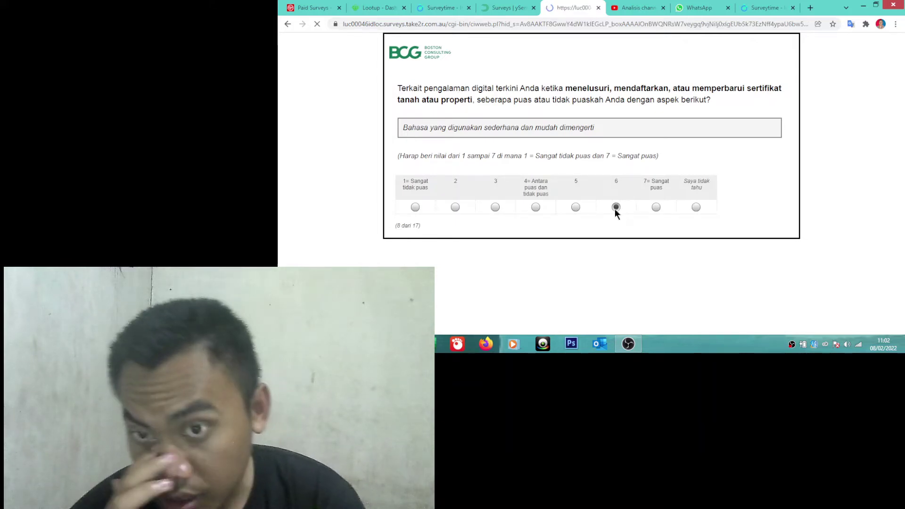
pyautogui.click(575, 210)
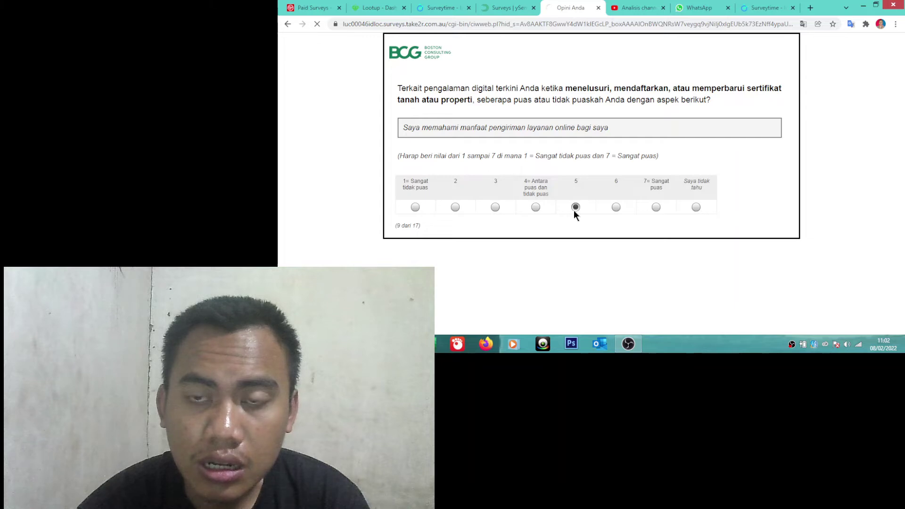
pyautogui.click(616, 208)
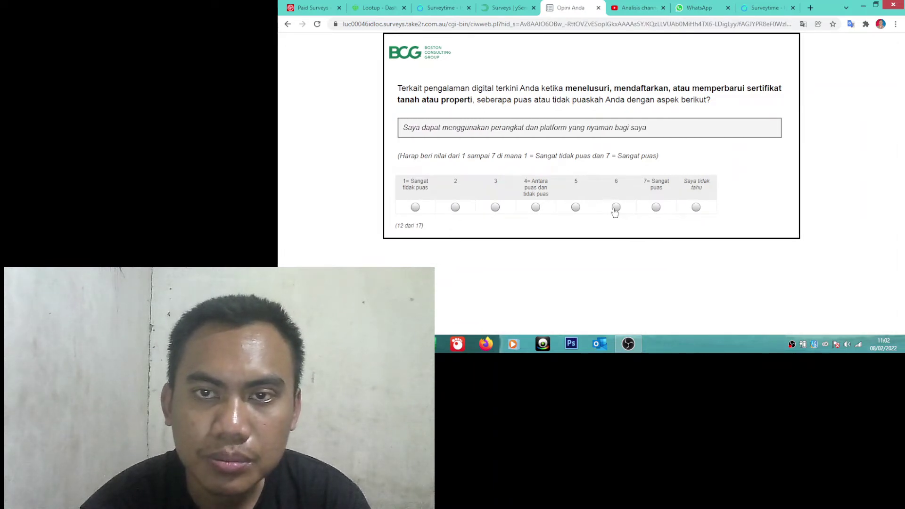
# Rate use of convenient devices and platforms 5, secure storage of personal information 6, and being told how information is used 5.
pyautogui.click(576, 207)
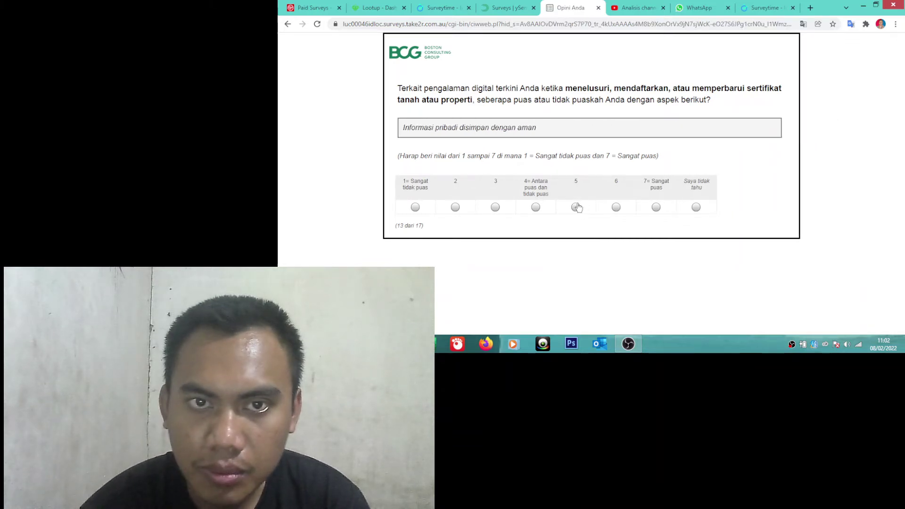
pyautogui.click(612, 208)
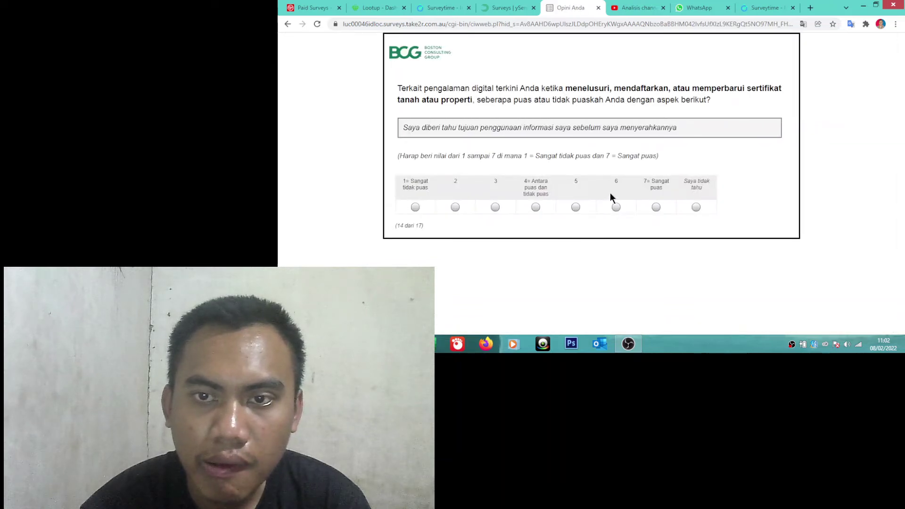
pyautogui.click(580, 207)
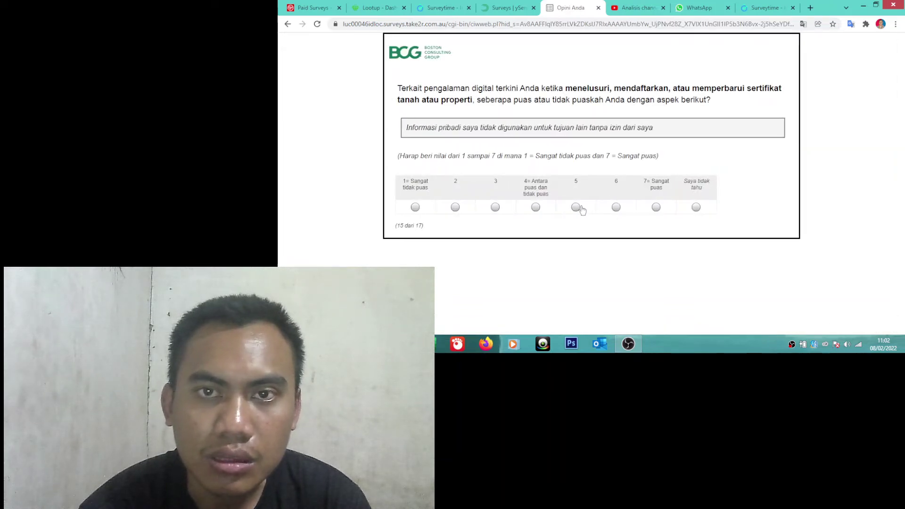
# Rate personal information not being used without permission 3, real-time support 6, and the final land certificate aspect 5.
pyautogui.click(495, 207)
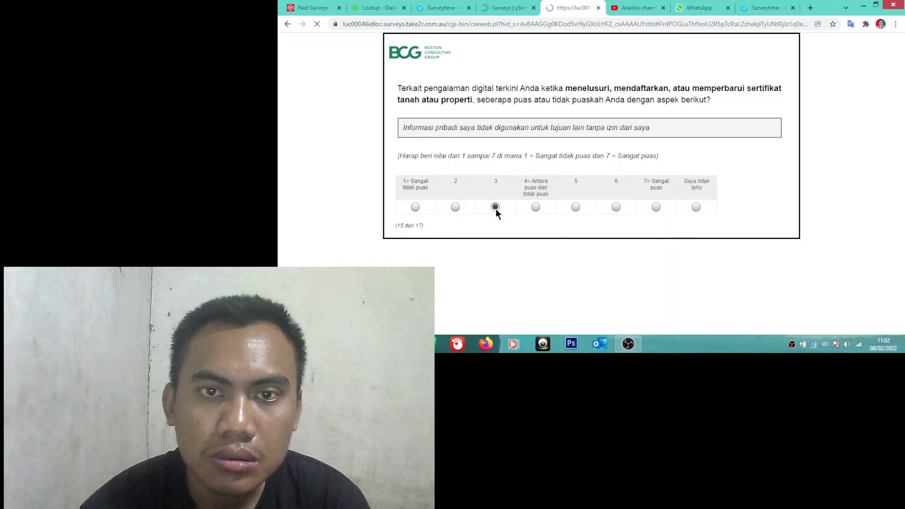
pyautogui.click(613, 209)
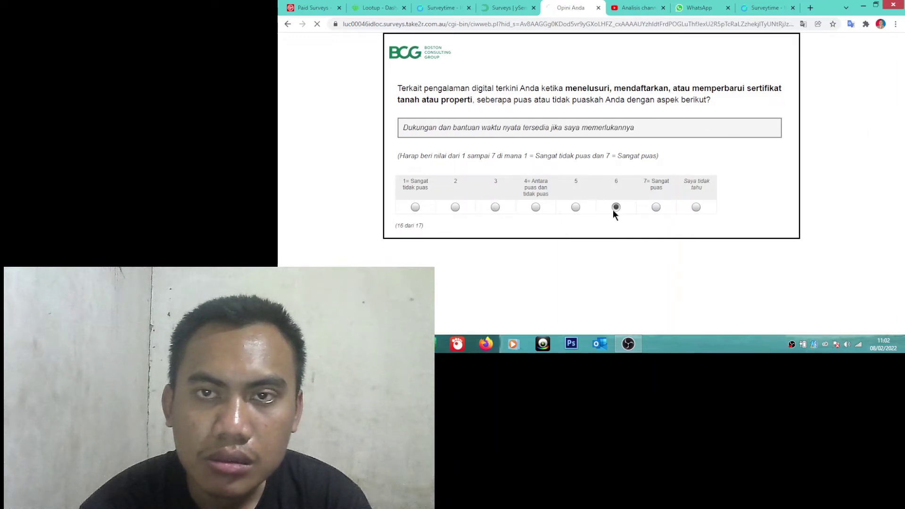
pyautogui.click(581, 210)
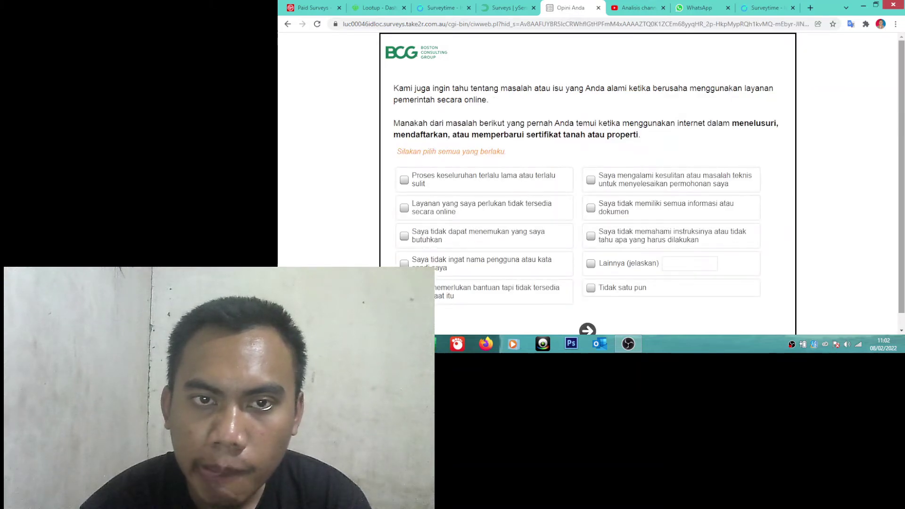
# Choose services unavailable online, technical difficulties and not understanding the instructions as the land certificate problems, and continue to the parliamentary voting ratings.
pyautogui.scroll(-1, 669, 145)
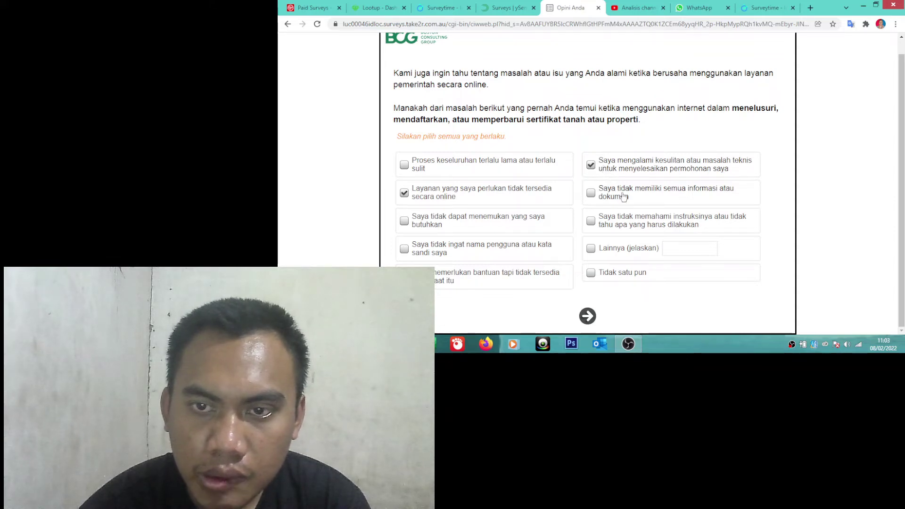
pyautogui.click(629, 220)
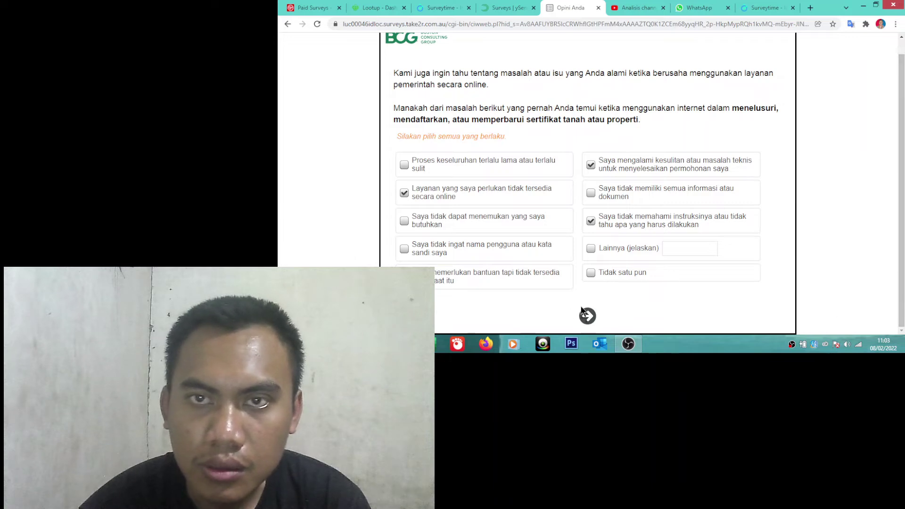
pyautogui.click(592, 317)
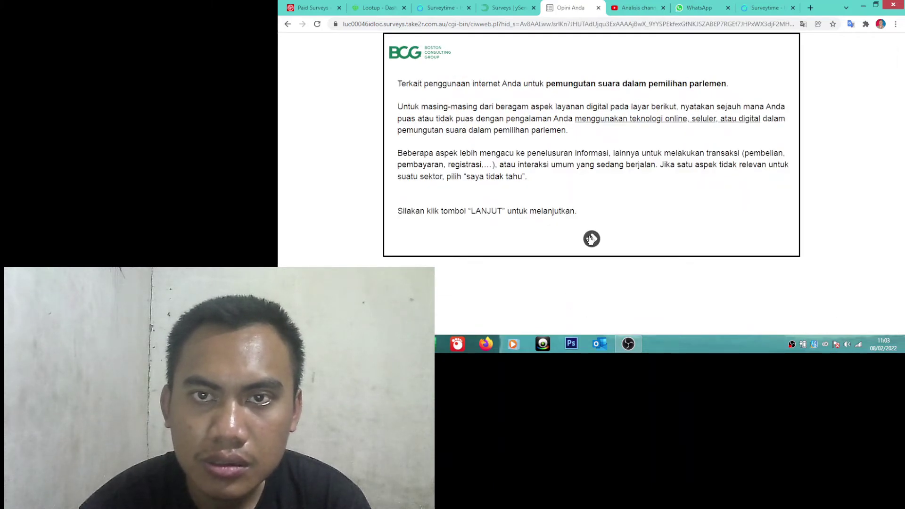
pyautogui.click(592, 239)
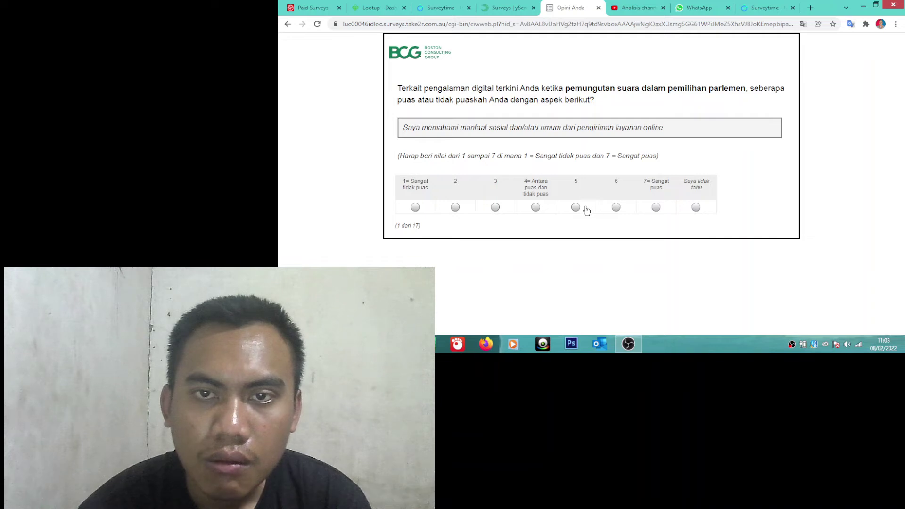
# Rate the first three parliamentary voting aspects 2, 3 and 2 in order, complete aspects 4 to 10, and rate website intuitiveness 3.
pyautogui.click(456, 208)
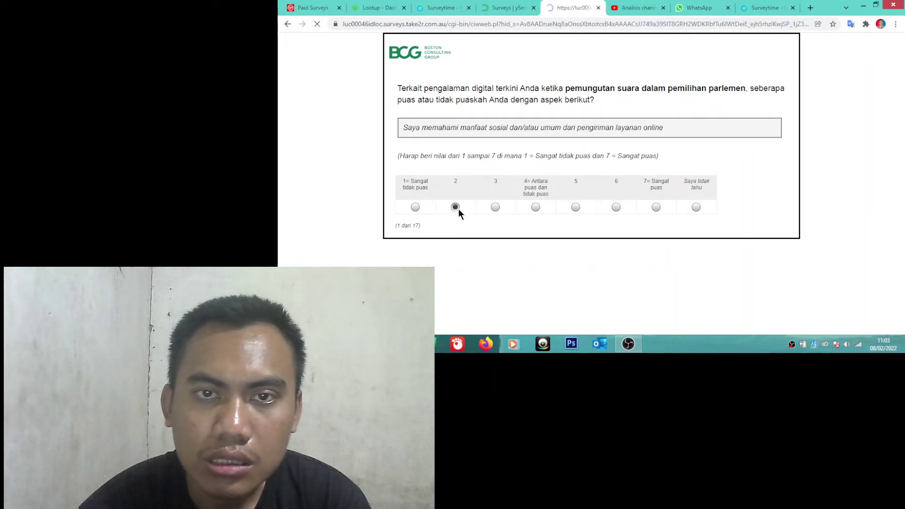
pyautogui.click(493, 208)
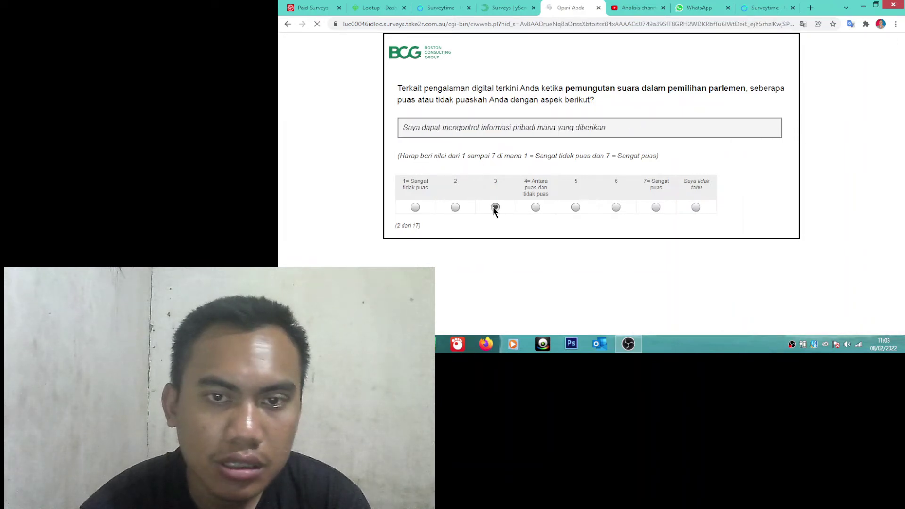
pyautogui.click(456, 207)
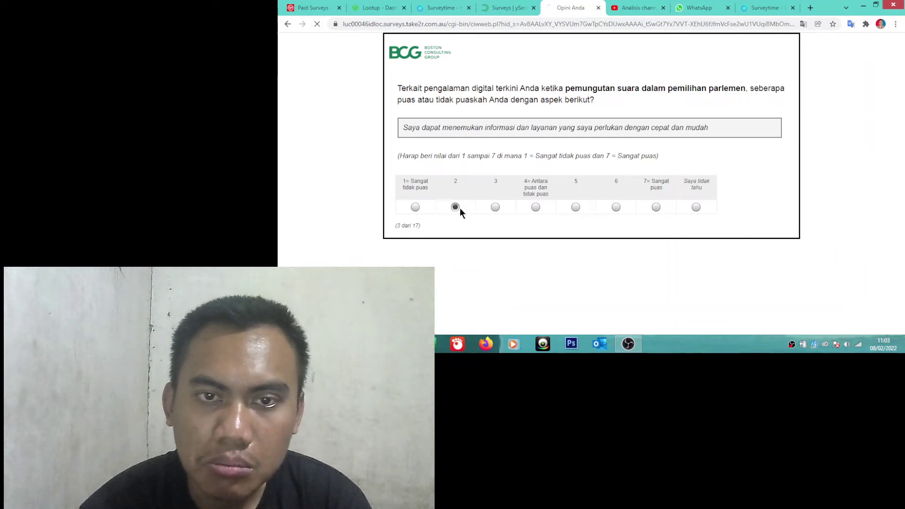
pyautogui.click(496, 207)
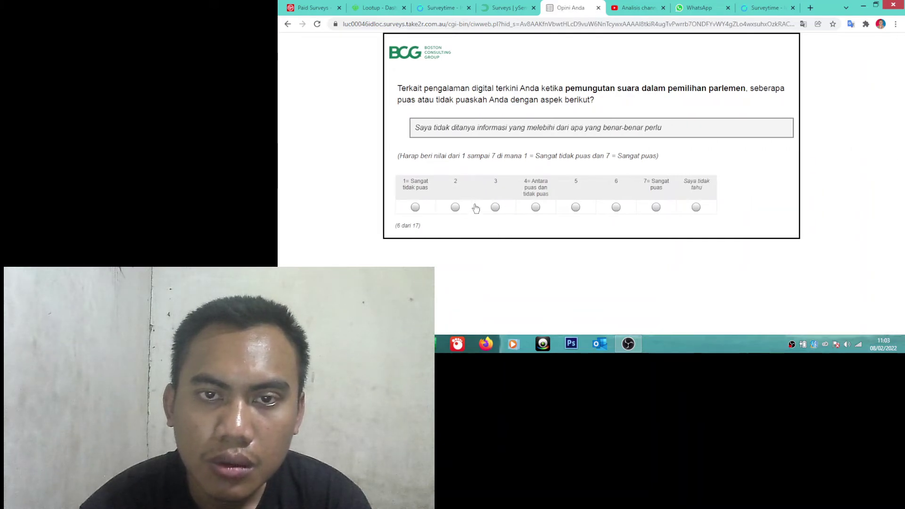
pyautogui.click(459, 208)
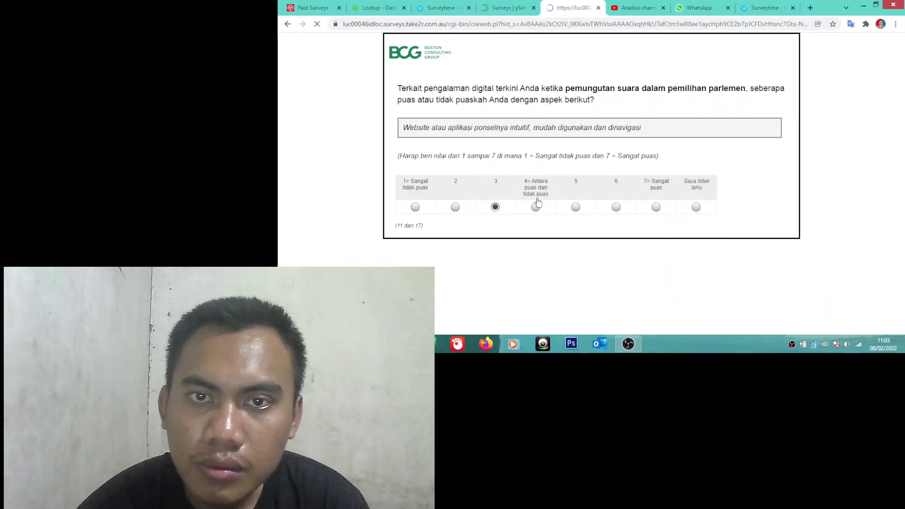
# Complete voting aspects 12 and 13, and rate being told how information is used 6, aspect 15 5, real-time support 2 and the last aspect 5.
pyautogui.click(617, 207)
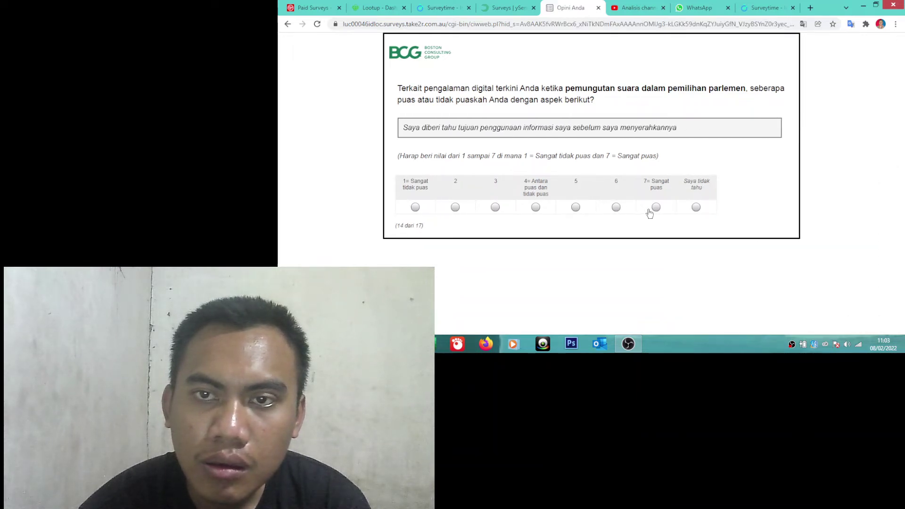
pyautogui.click(632, 210)
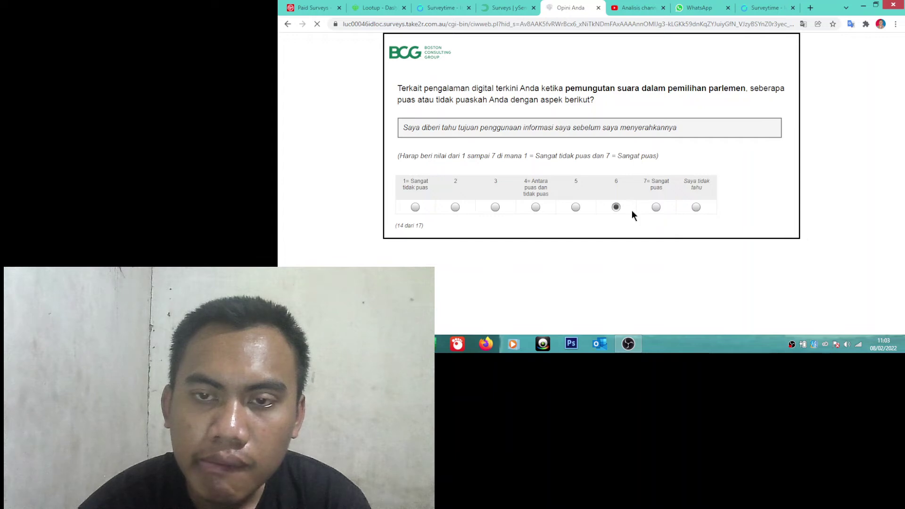
pyautogui.click(576, 208)
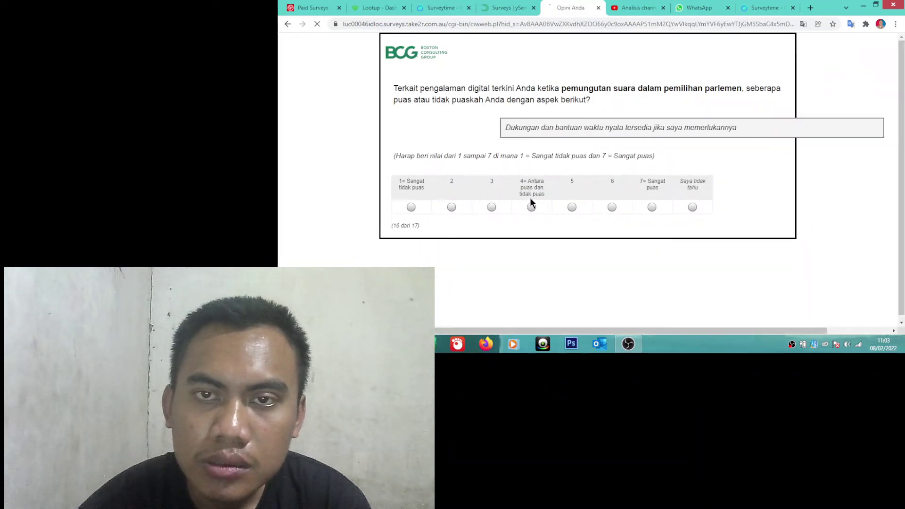
pyautogui.click(458, 208)
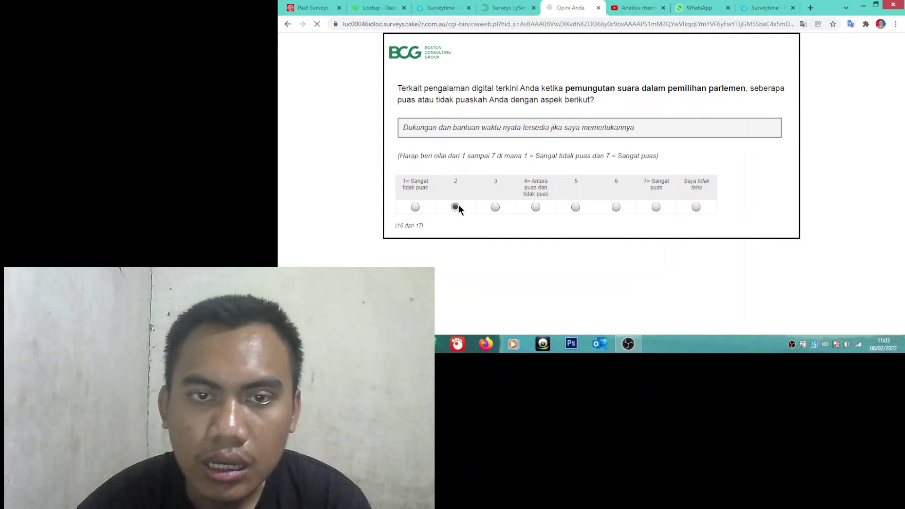
pyautogui.click(576, 208)
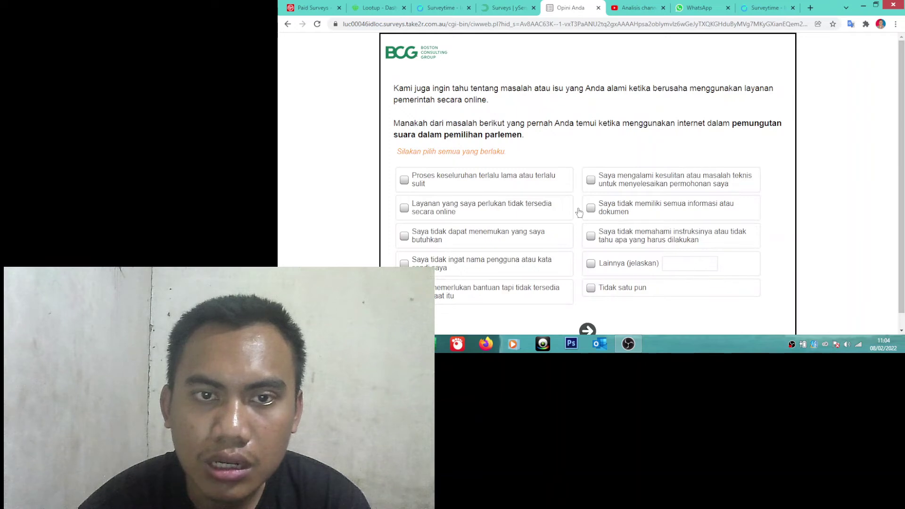
# Choose "Proses keseluruhan terlalu lama atau terlalu sulit" and "Layanan yang saya perlukan tidak tersedia secara online" as the voting problems, and continue.
pyautogui.click(457, 181)
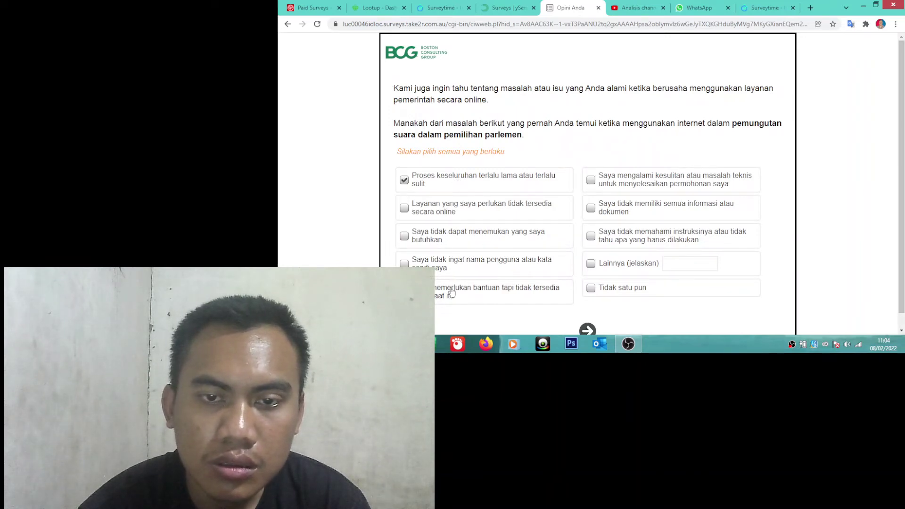
pyautogui.moveTo(503, 207); pyautogui.dragTo(656, 213)
pyautogui.click(519, 212)
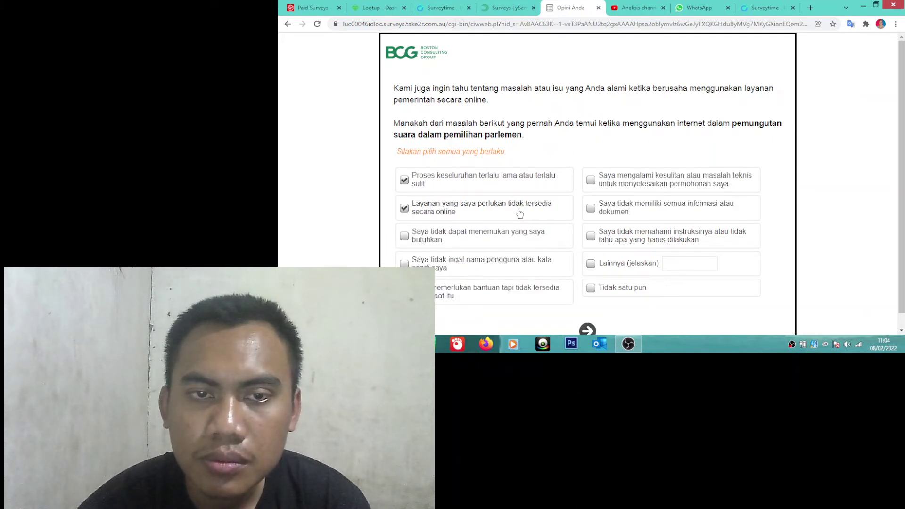
pyautogui.scroll(-1, 903, 319)
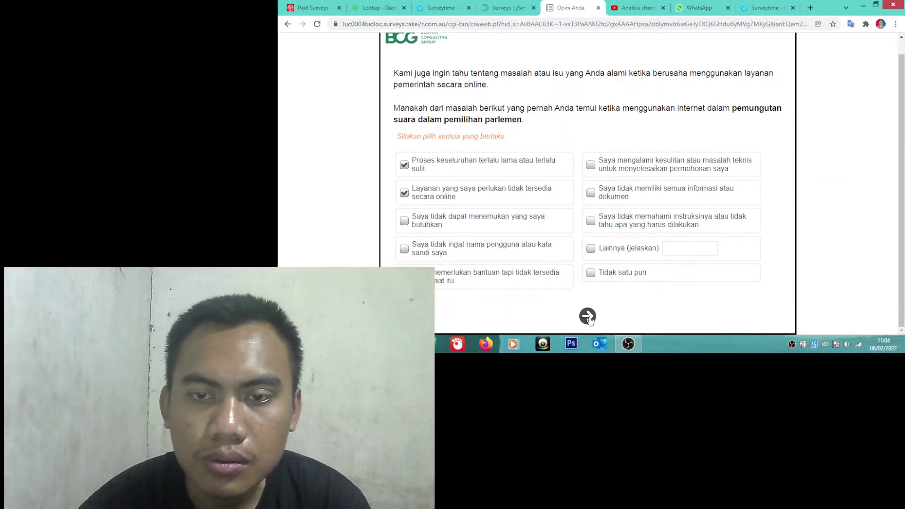
pyautogui.click(588, 316)
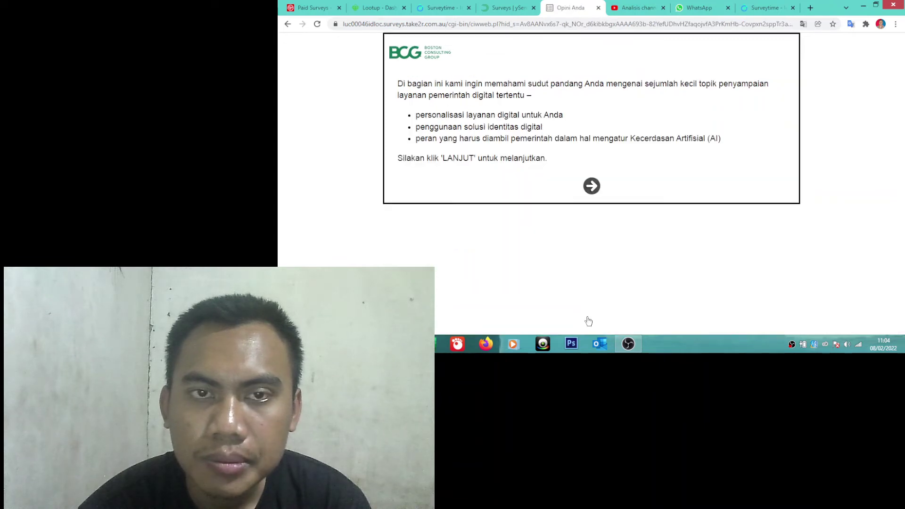